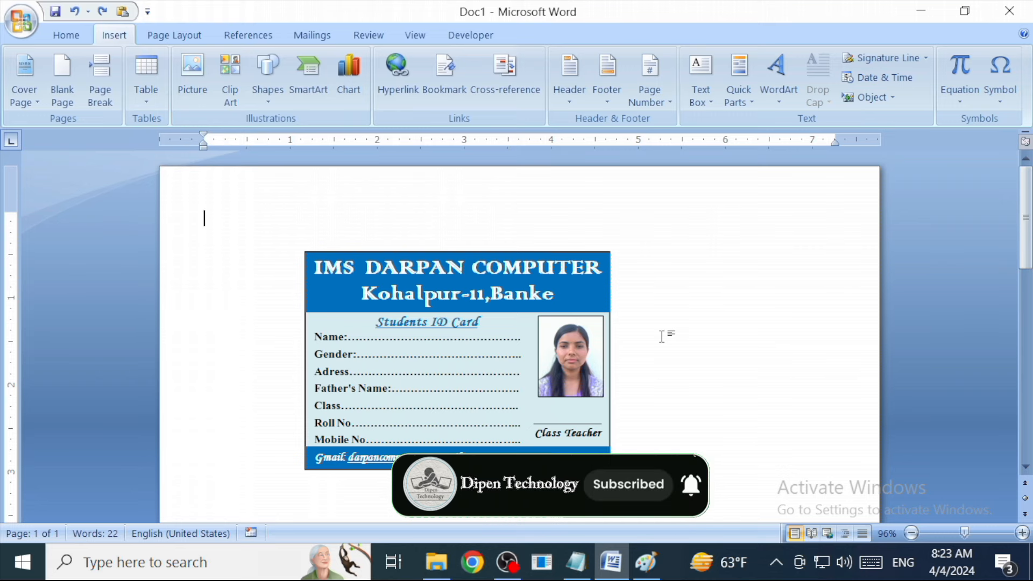
Create a new blank document (Document3) for the ID card.
key("ctrl+n")
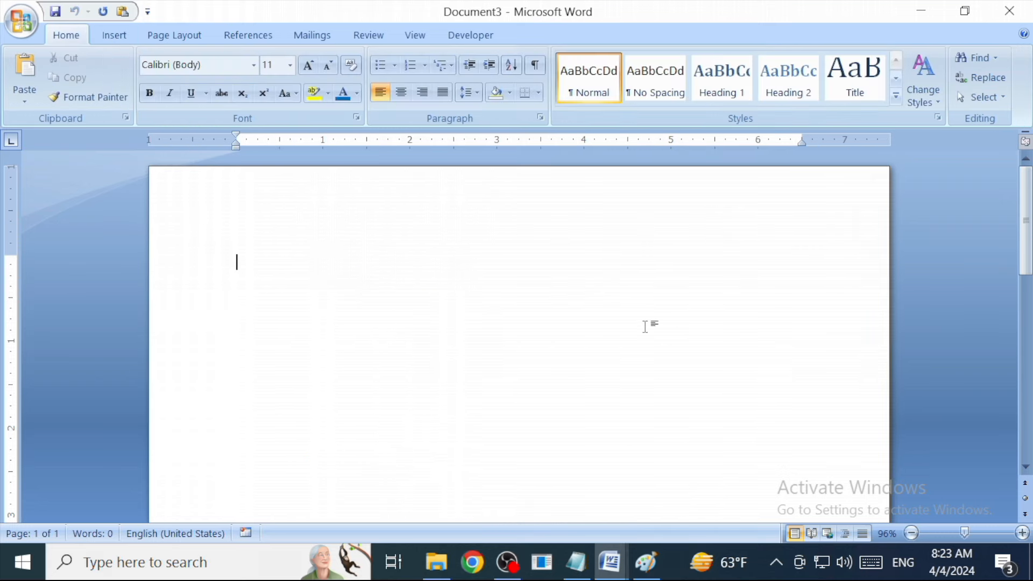
Draw a Rectangle shape near the top of the page as the card border.
left_click(114, 35)
left_click(264, 96)
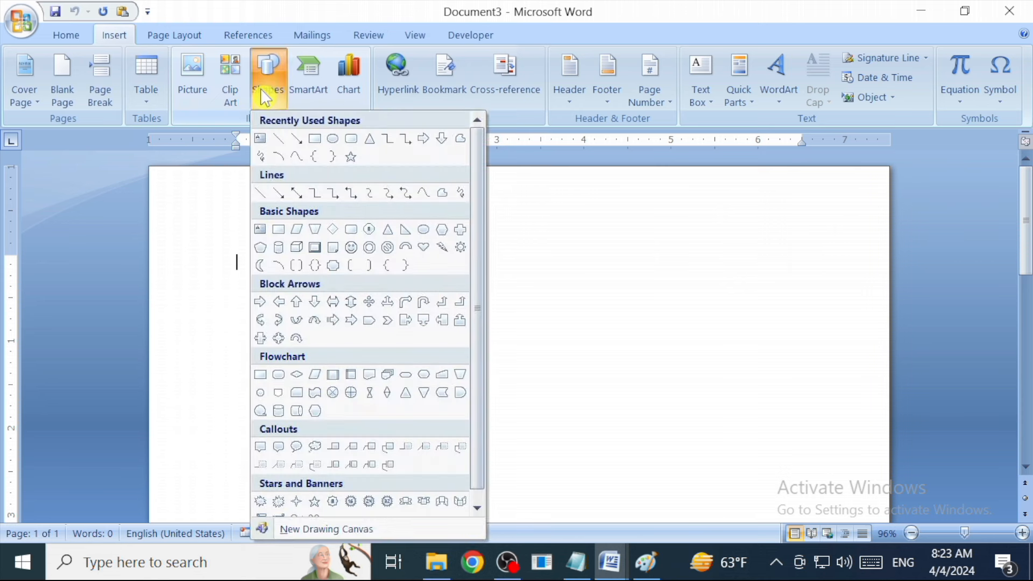
left_click(315, 141)
mouse_move(270, 218)
left_mouse_down()
mouse_move(321, 272)
mouse_move(418, 313)
mouse_move(493, 392)
mouse_move(567, 404)
mouse_move(571, 425)
left_mouse_up()
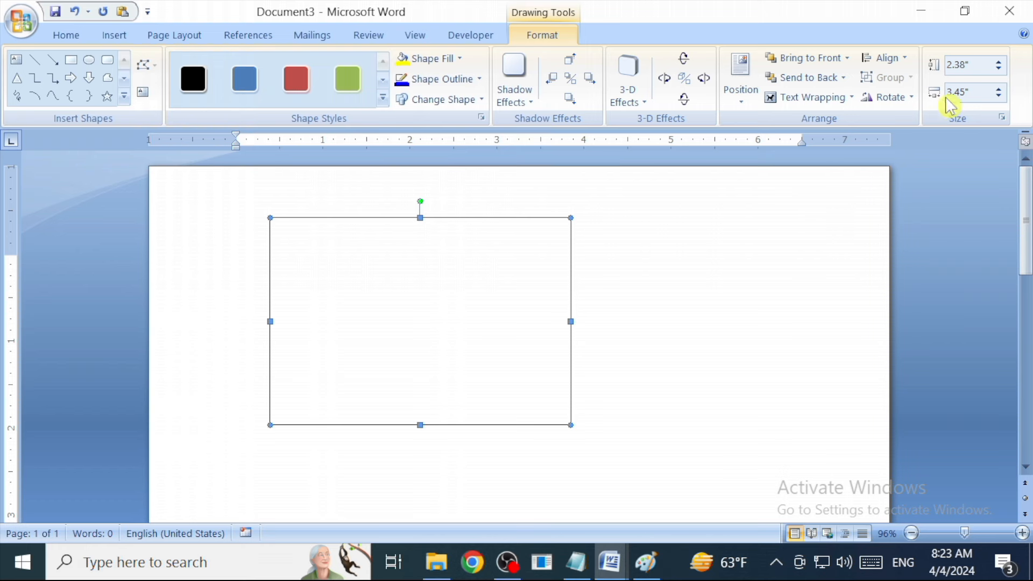
Resize the card rectangle to 2.5" high by 3.5" wide.
left_click(981, 61)
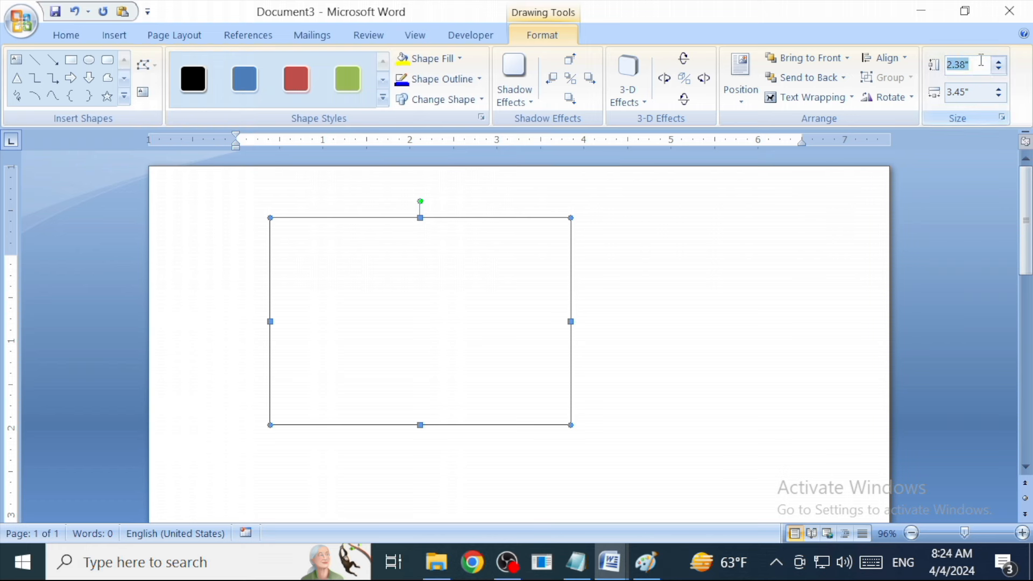
type("2.5")
left_click(983, 94)
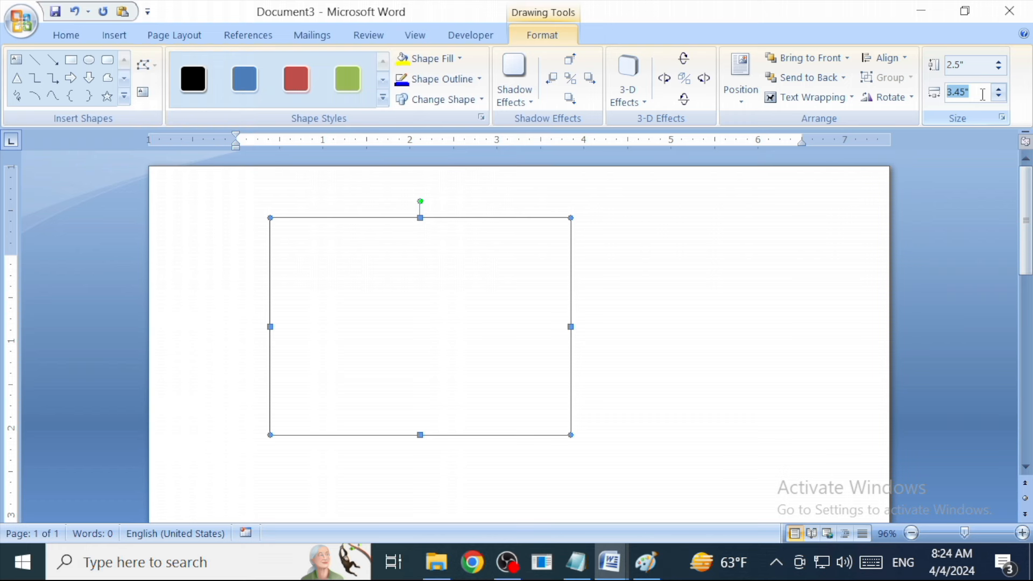
type("3.5")
key("Return")
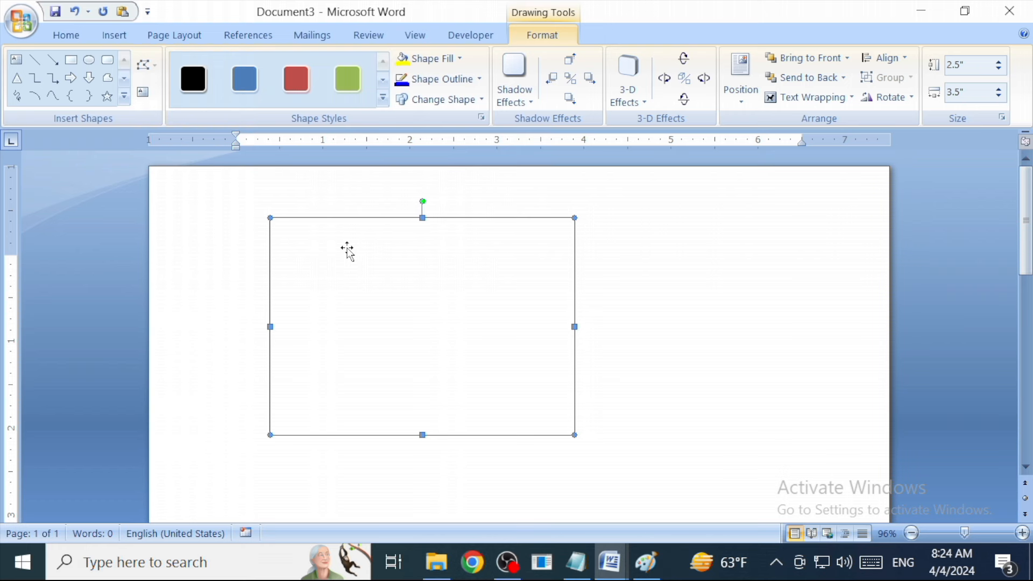
left_click(125, 36)
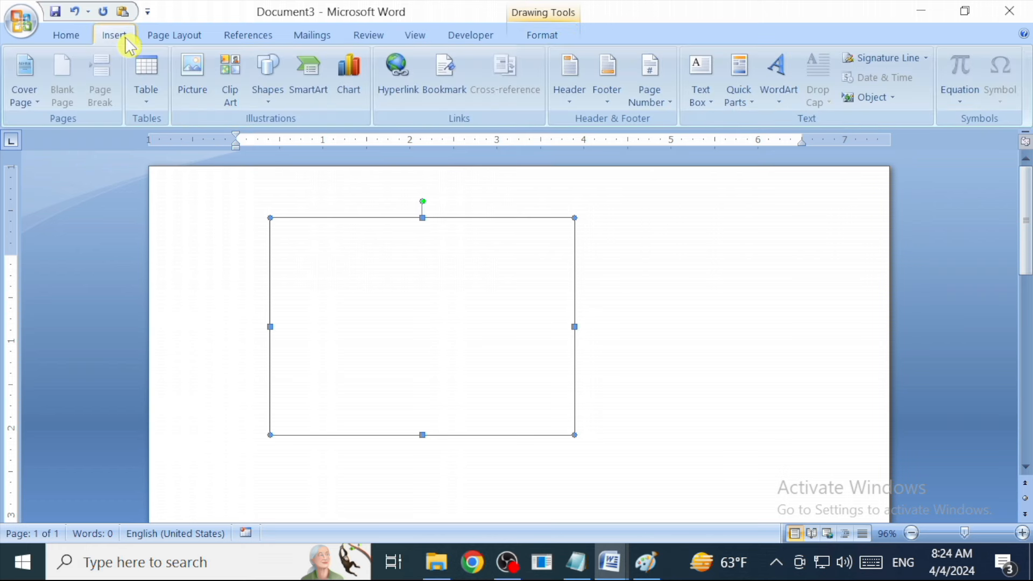
Draw a text box across the rectangle's top edge for the header.
left_click(269, 89)
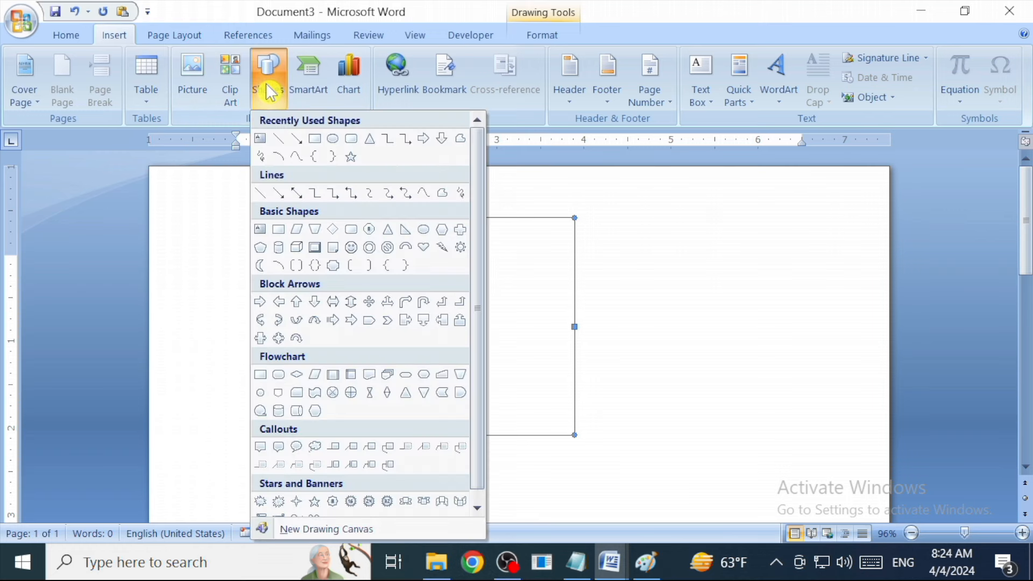
left_click(261, 143)
left_click_drag(267, 214, 577, 272)
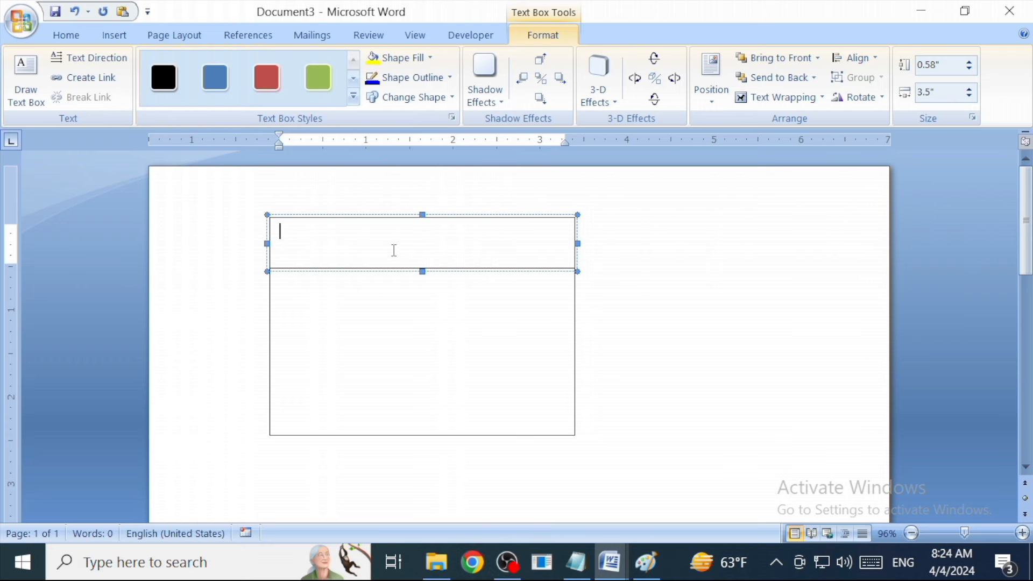
Duplicate the header text box with Ctrl+D and move the copy to the rectangle's bottom edge.
left_click(392, 268)
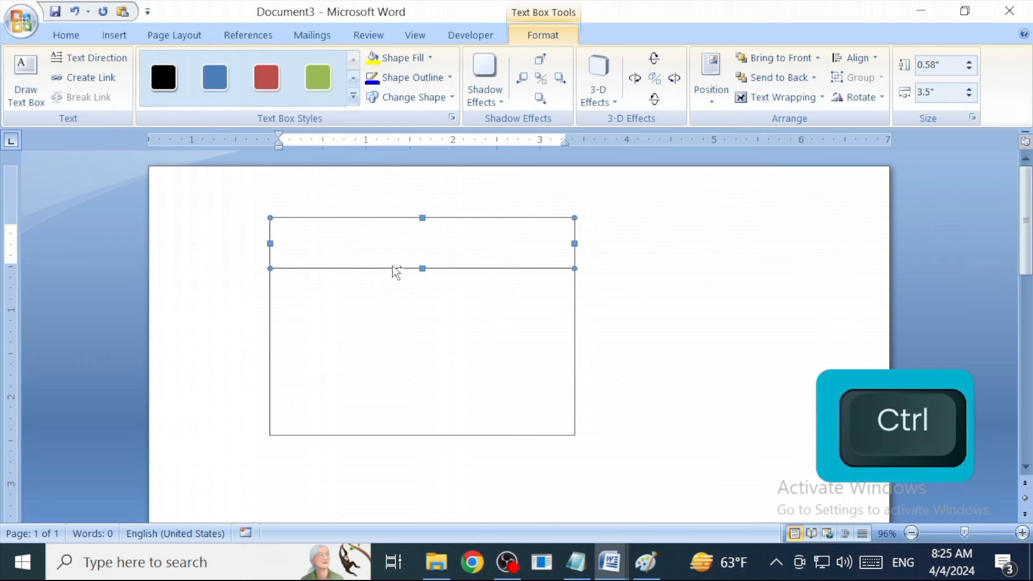
key("ctrl+d")
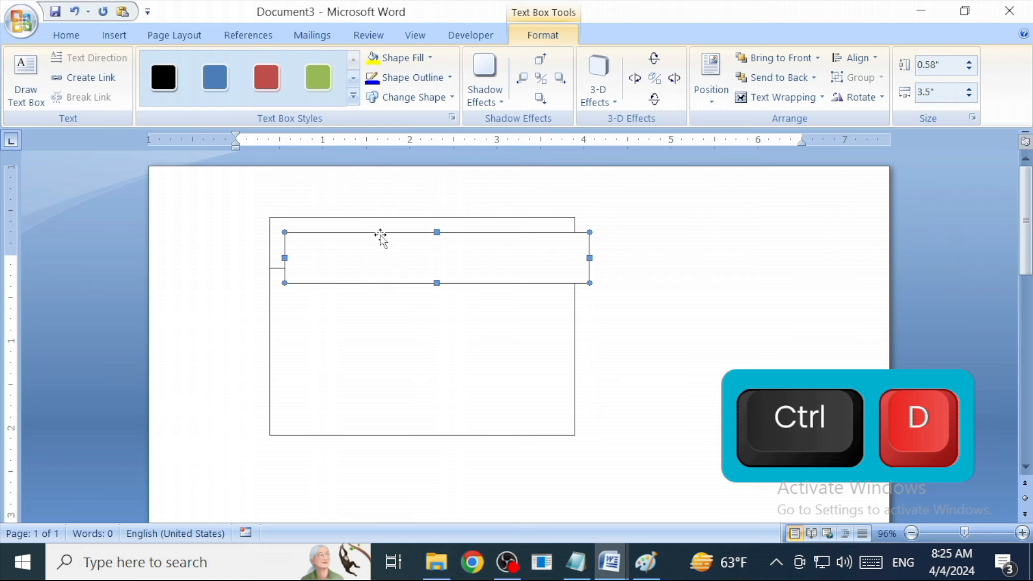
left_click_drag(378, 282, 368, 389)
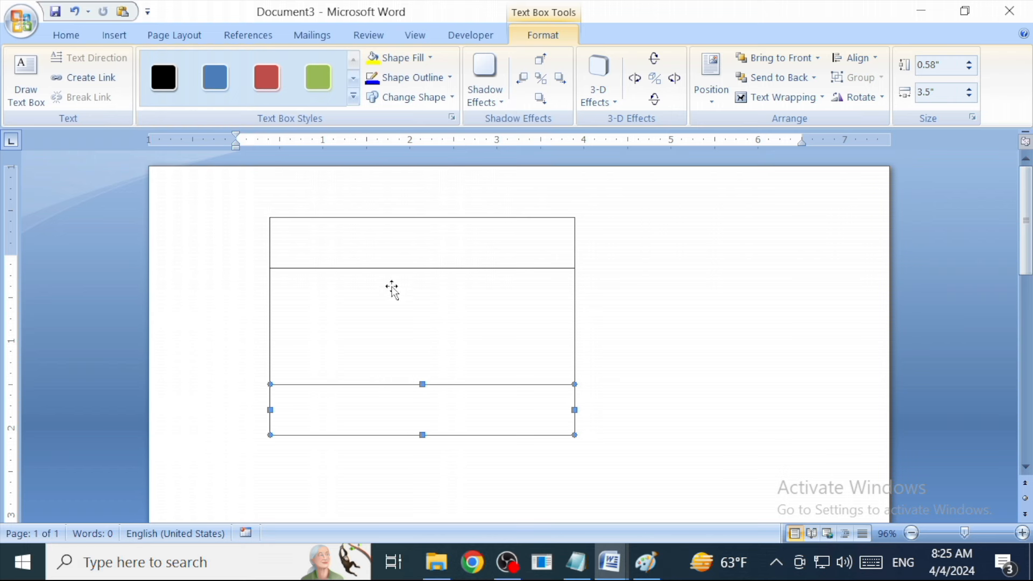
Fill the top text box blue and type 'IMS DARAPN COMPUTER' inside it.
left_click(422, 254)
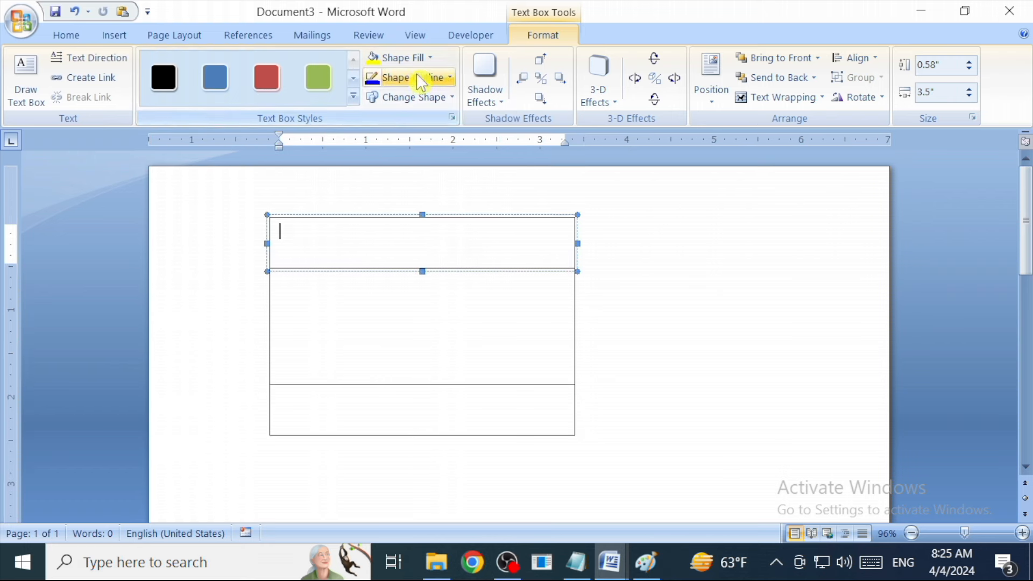
left_click(401, 57)
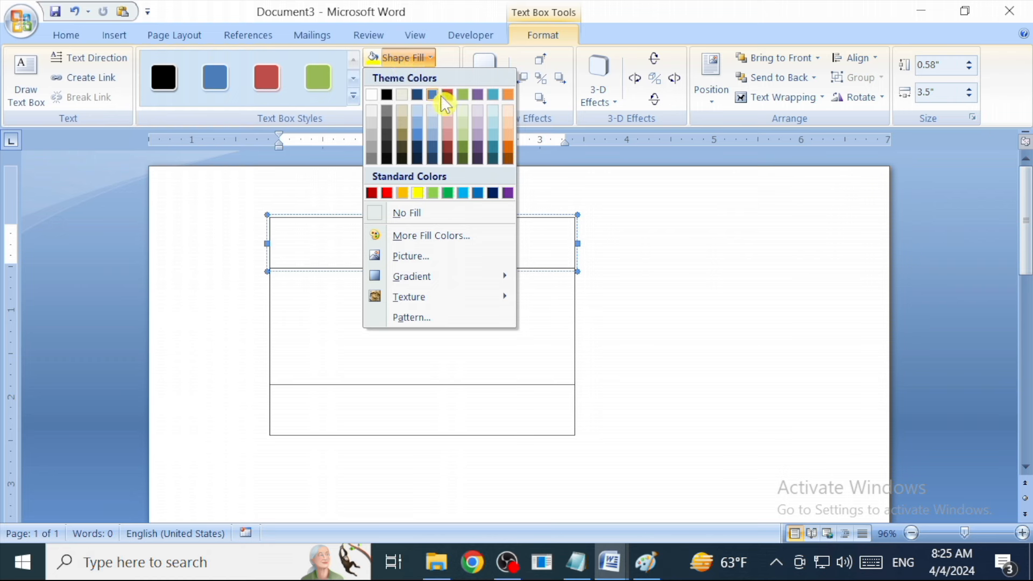
left_click(479, 194)
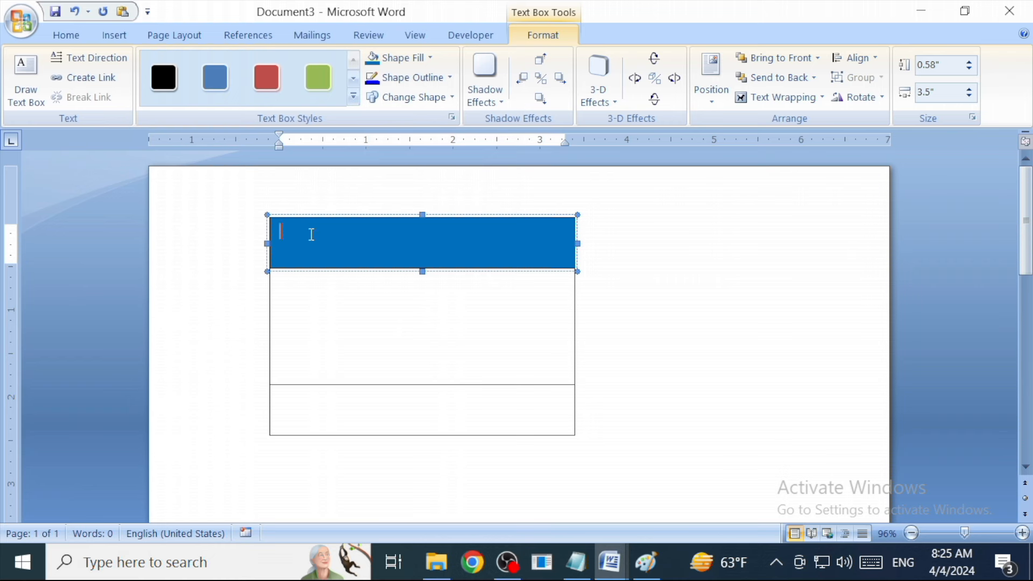
type("IMS DARAPN COMPUTER")
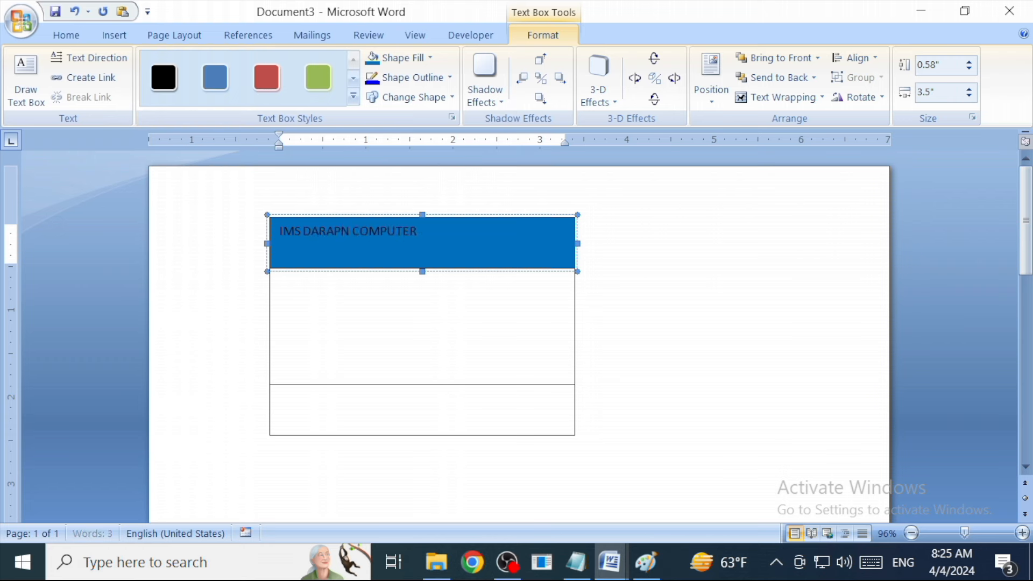
left_click(291, 236)
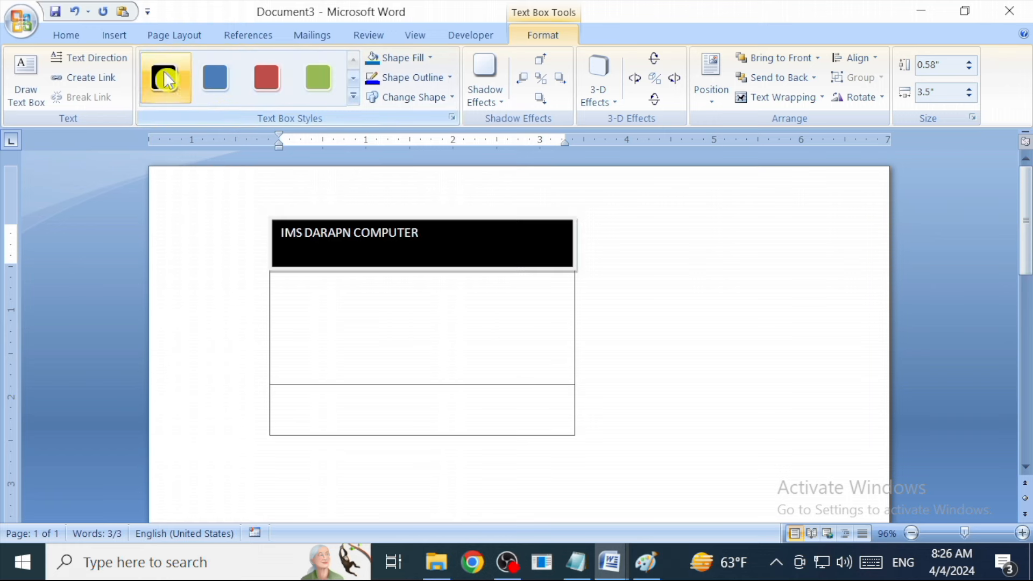
Enlarge the heading to 20 pt and set its font to Colonna MT.
left_click(63, 37)
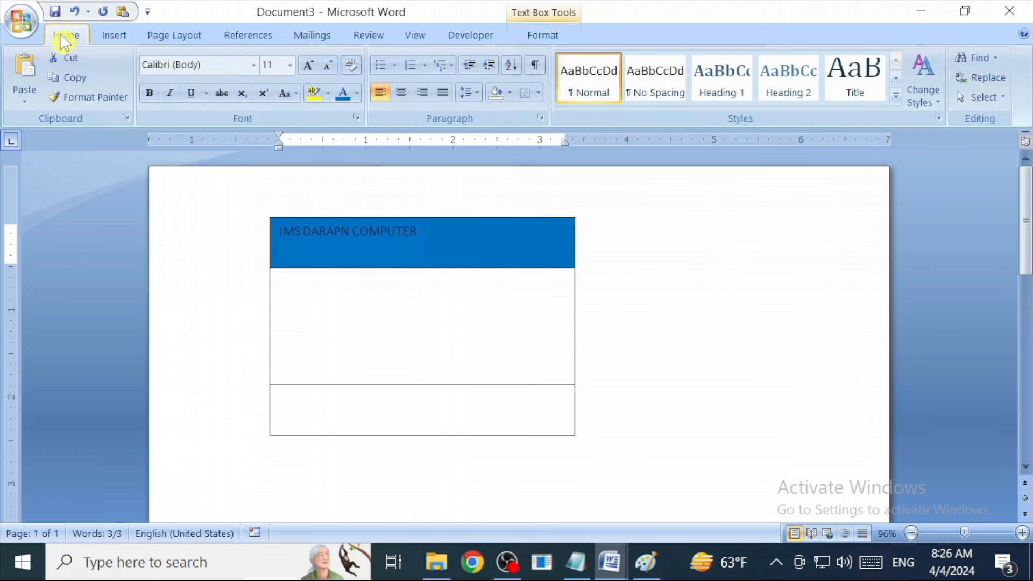
left_click(307, 66)
left_click(307, 66)
left_click(307, 66)
left_click(307, 66)
left_click(307, 66)
left_click(399, 94)
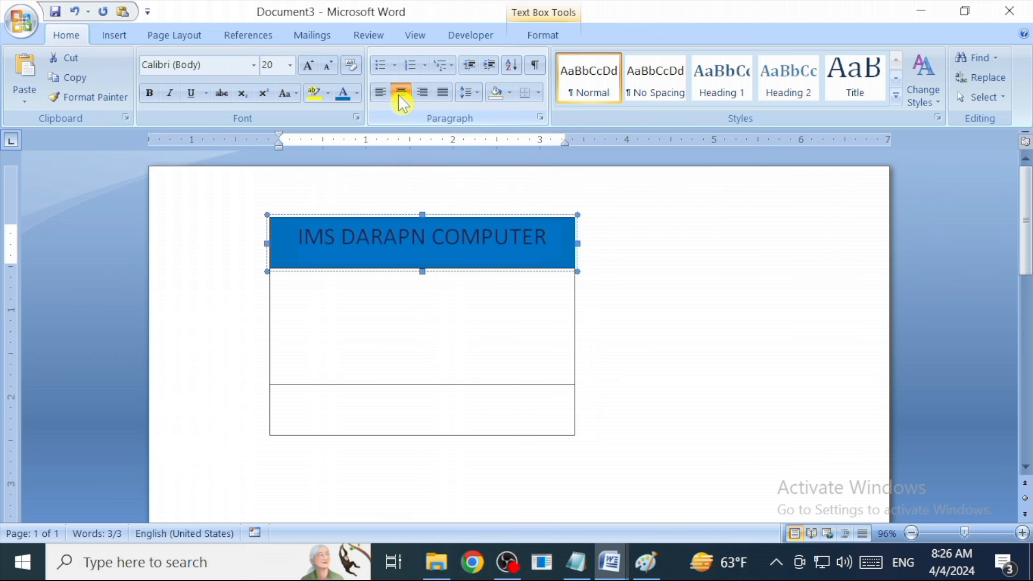
key("ctrl+z")
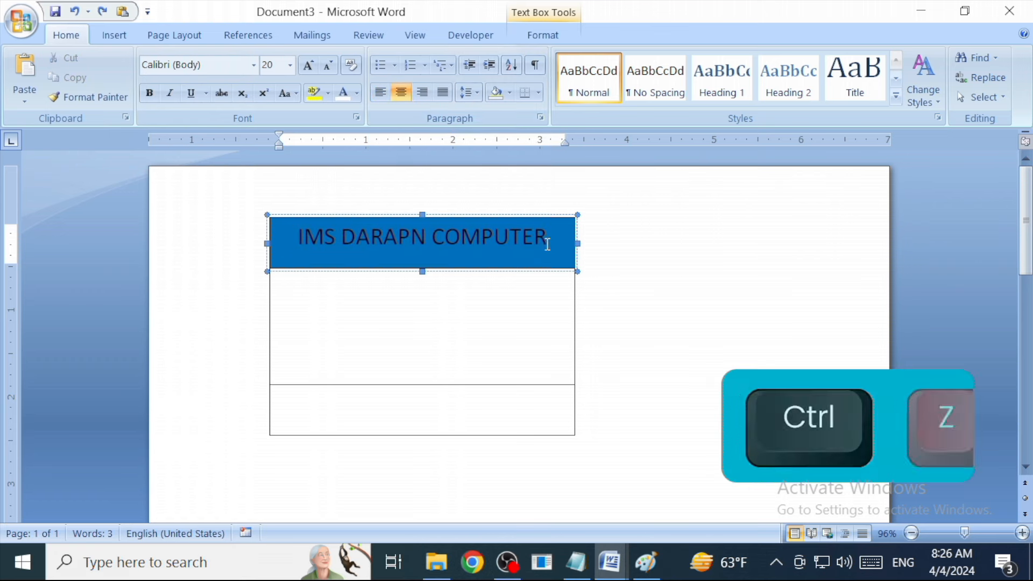
triple_click(316, 244)
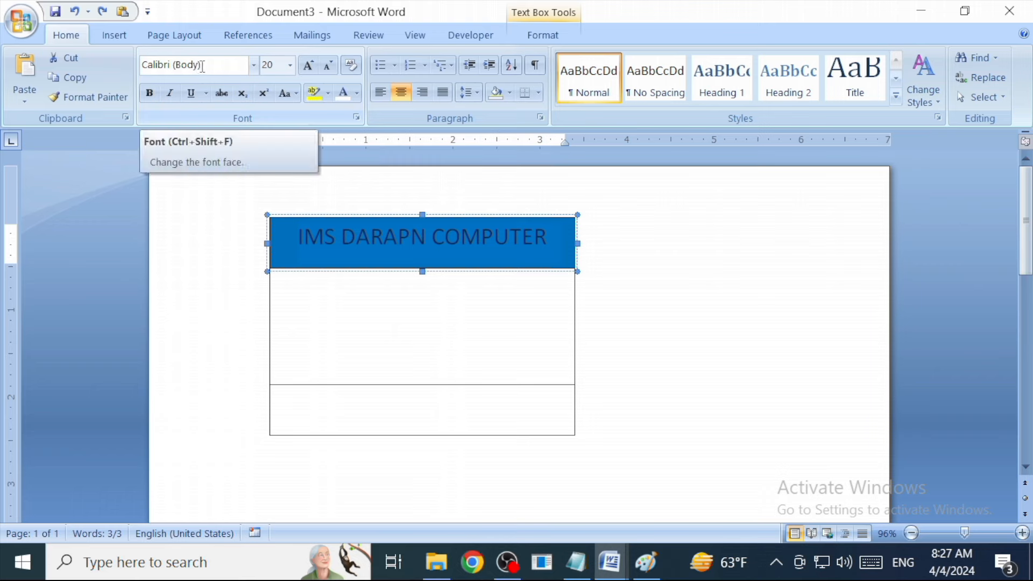
left_click(254, 65)
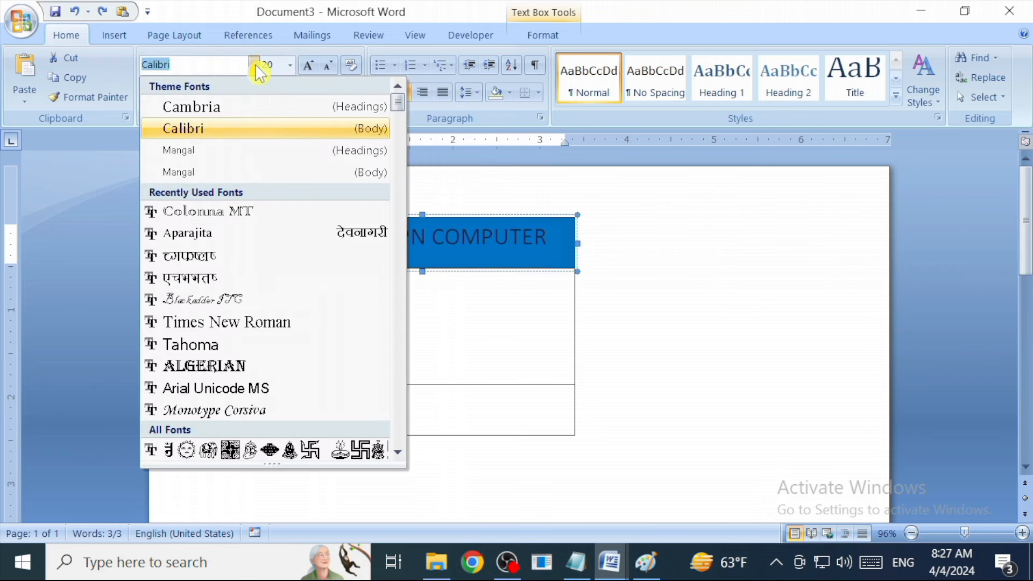
left_click(226, 211)
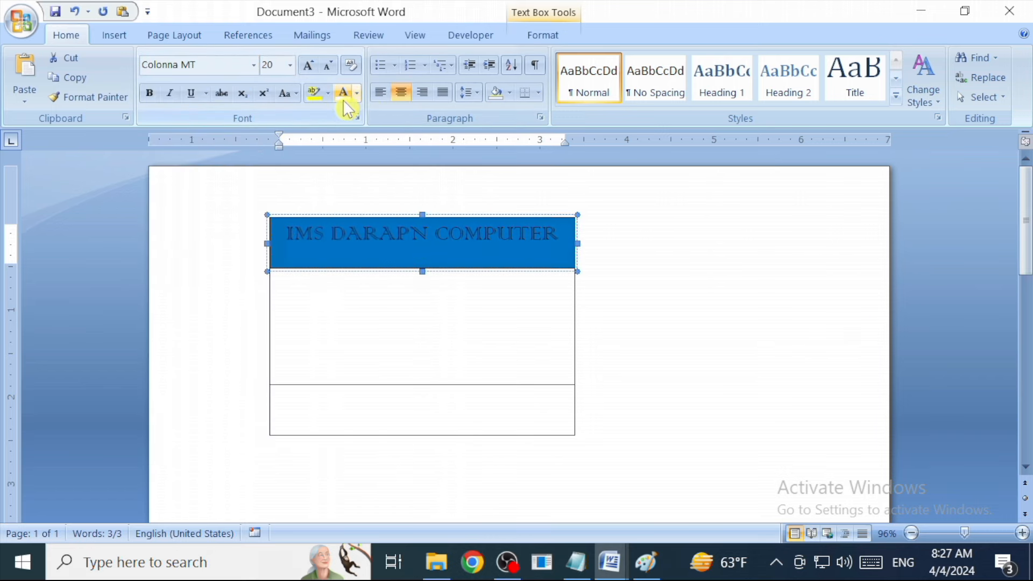
Make the heading text white and bold.
left_click(358, 96)
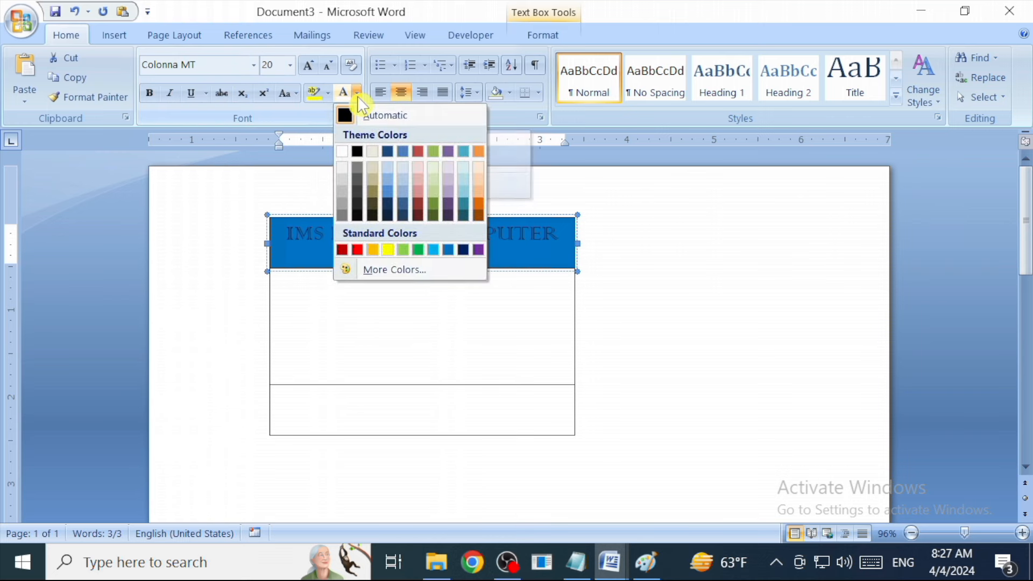
left_click(339, 154)
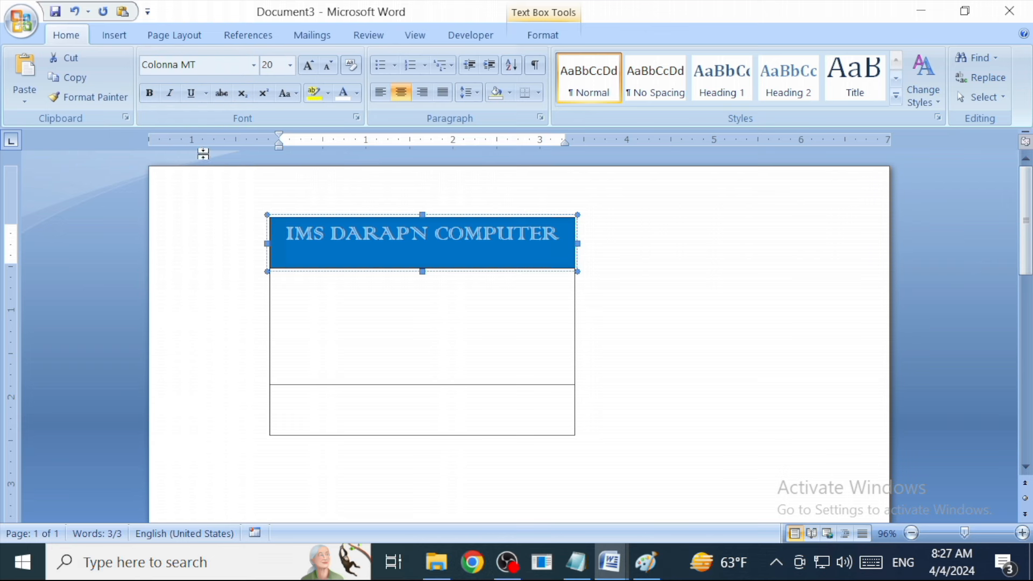
left_click(151, 94)
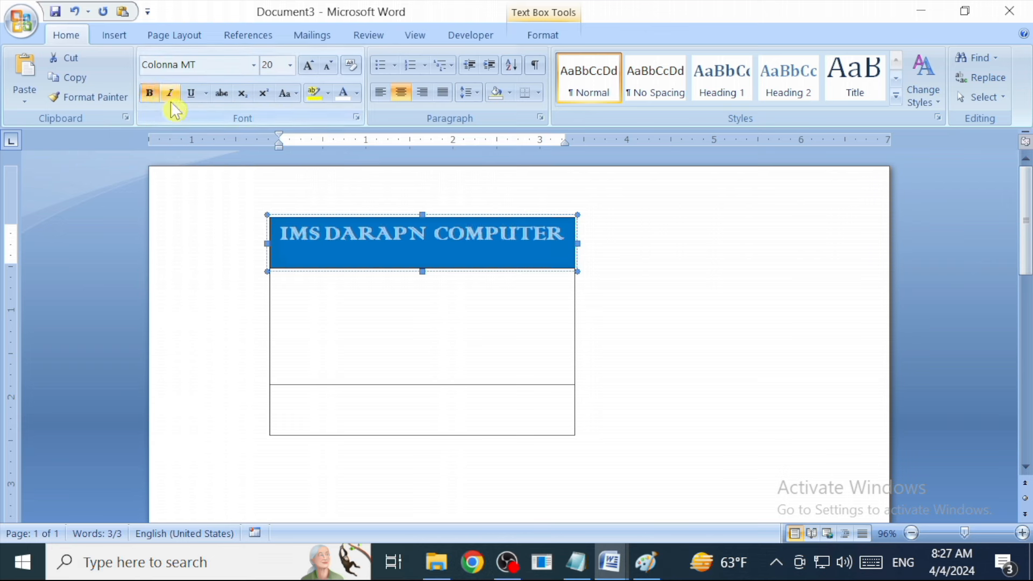
left_click(420, 237)
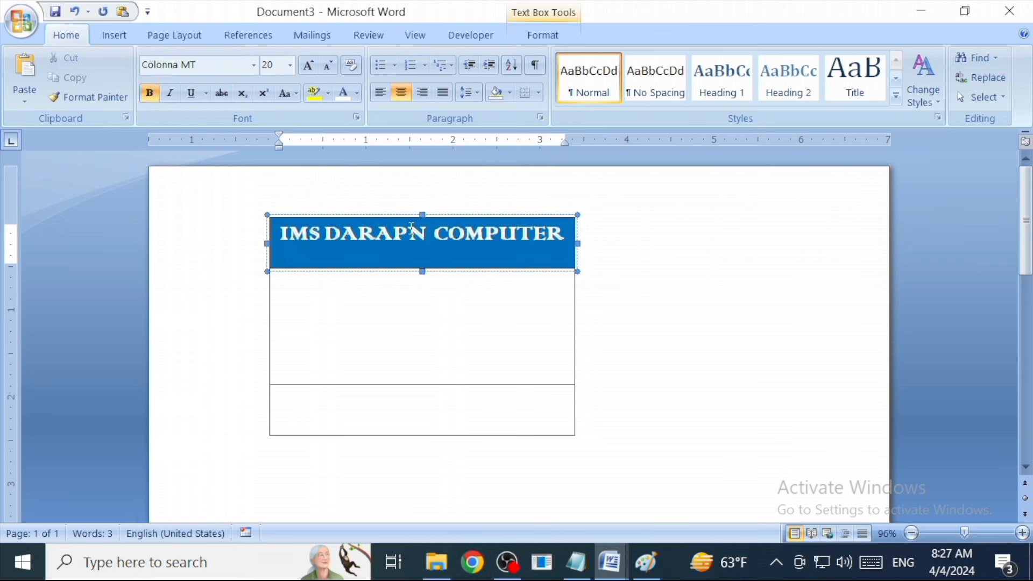
left_click(570, 232)
Add the line 'Kohalpur-11,Banke' under the heading and make the header box taller to fit.
type("I")
type("Kohalpur")
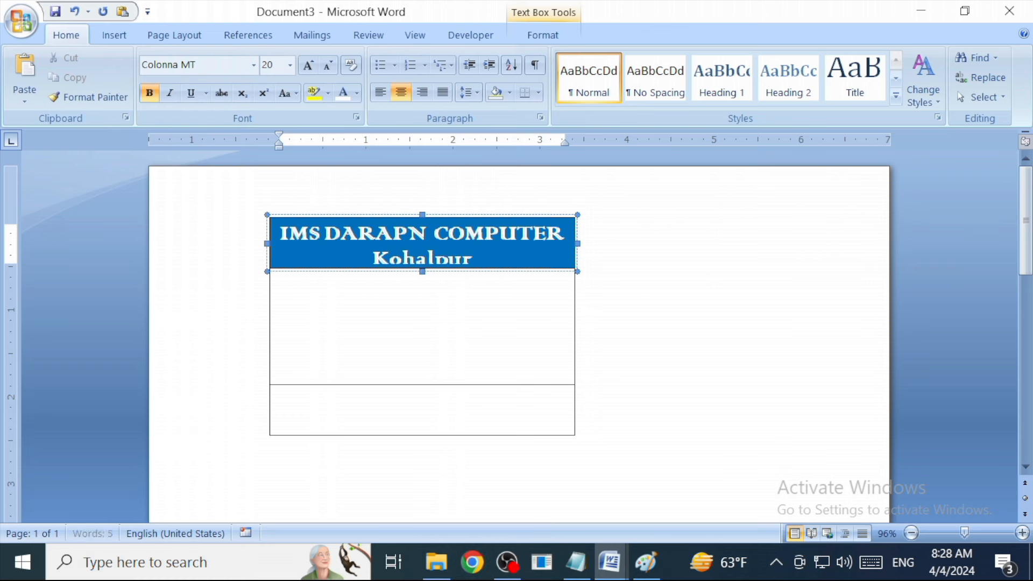
type("-")
type("11,Banke")
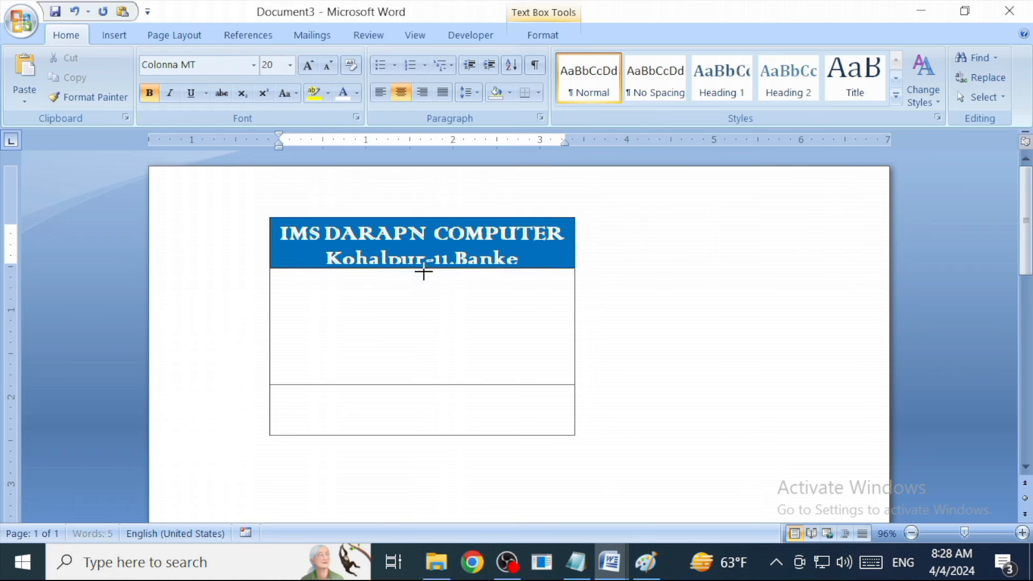
left_click_drag(422, 269, 425, 276)
left_click(425, 276)
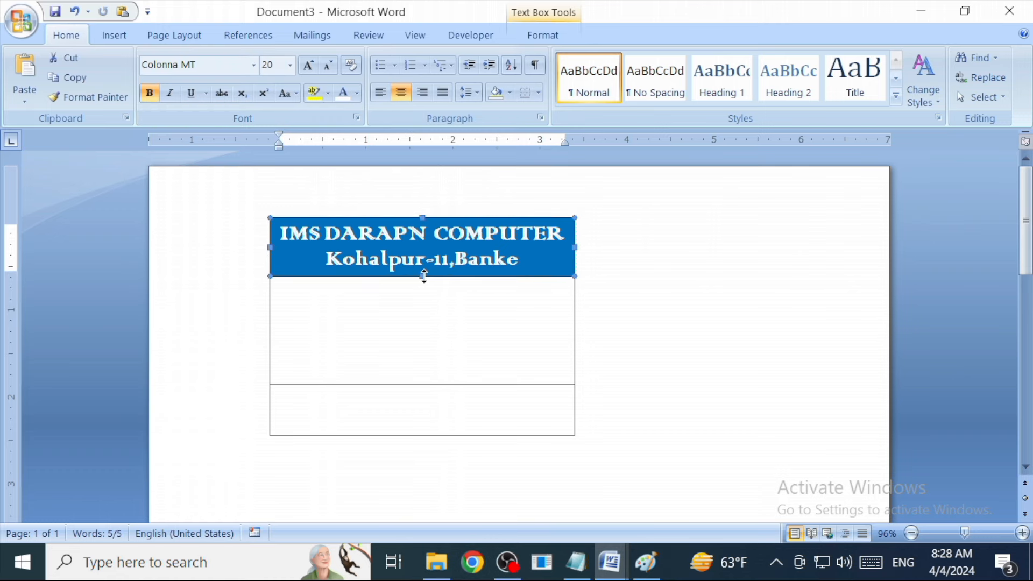
left_click(443, 414)
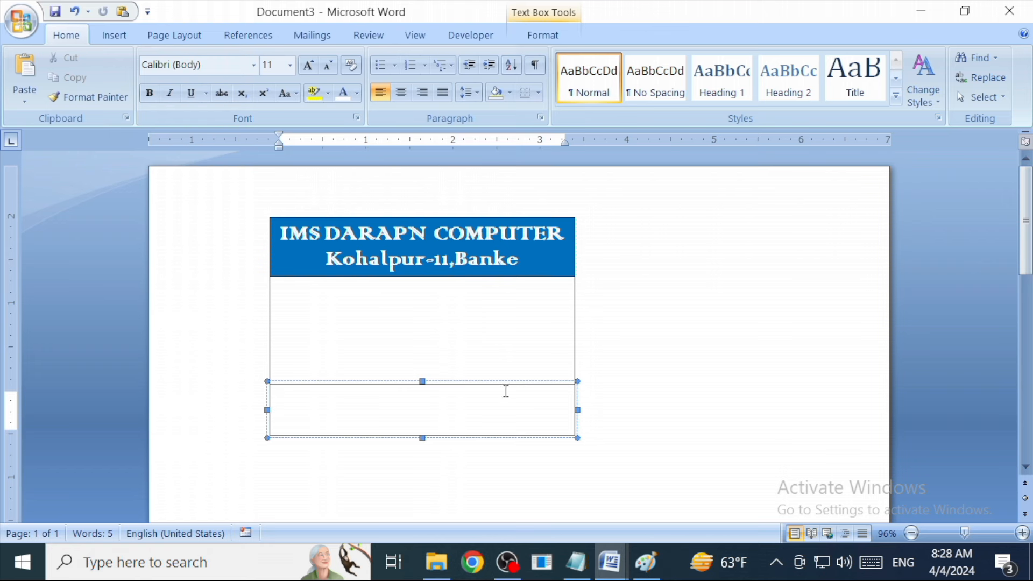
Shrink the lower text box into a thin strip, fill it blue, and set white font colour.
left_click(425, 383)
left_click_drag(426, 411, 425, 412)
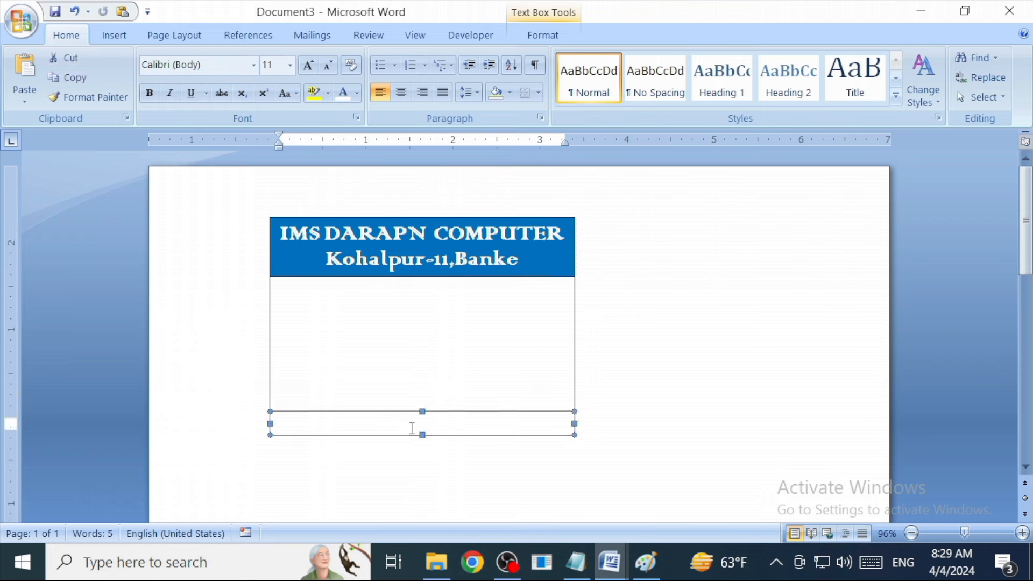
left_click(543, 35)
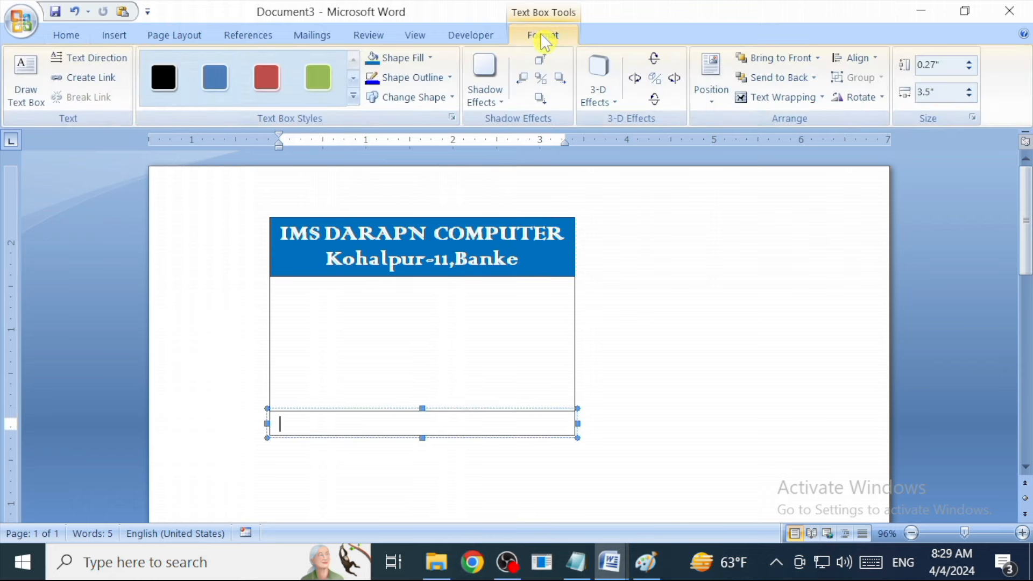
left_click(420, 62)
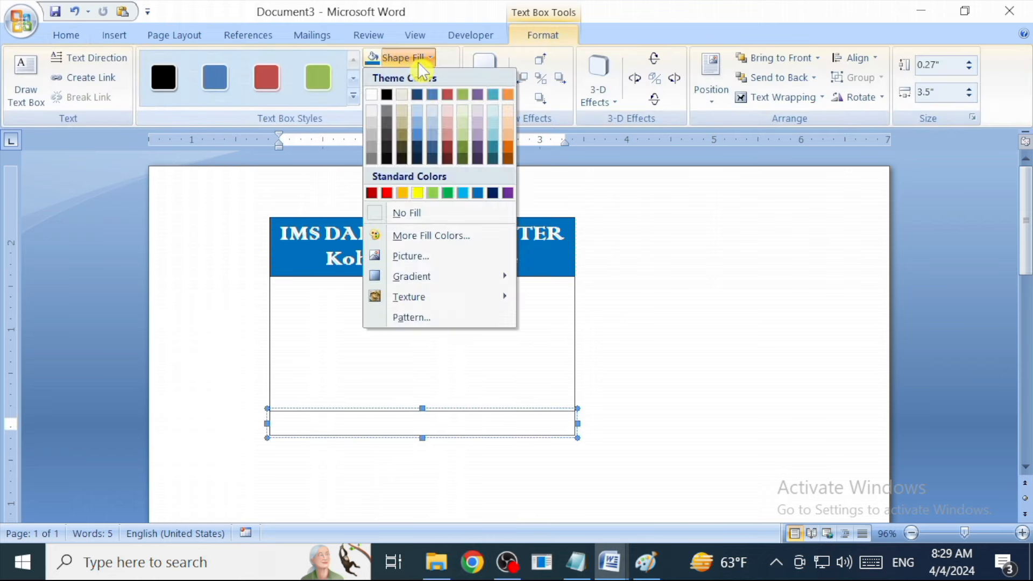
left_click(477, 193)
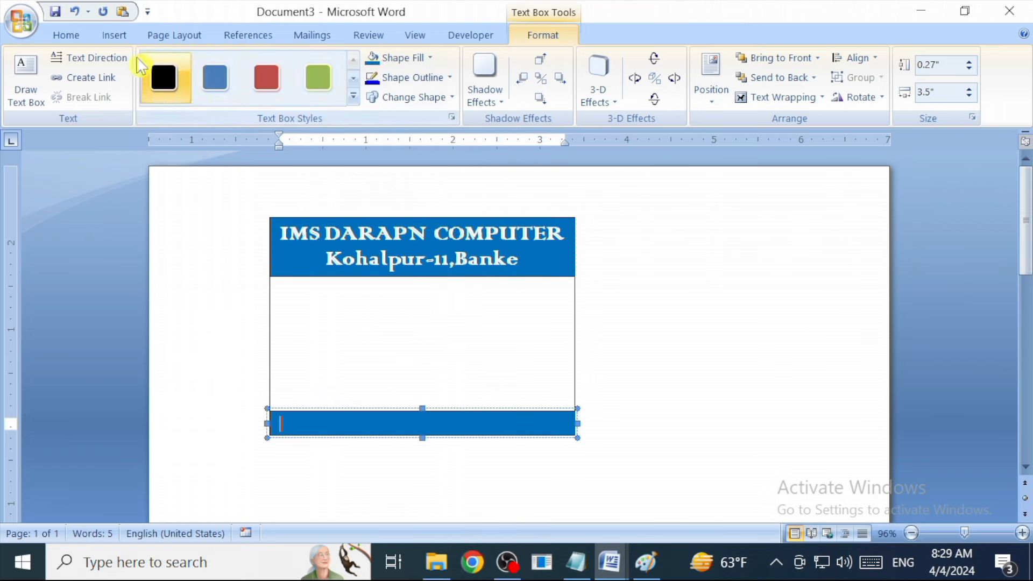
left_click(80, 37)
left_click(356, 92)
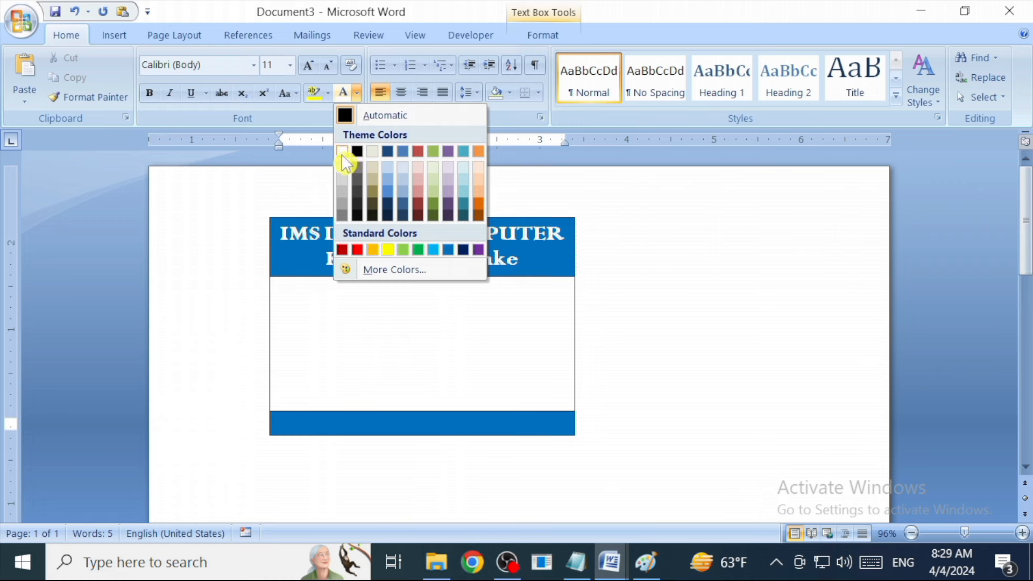
left_click(346, 155)
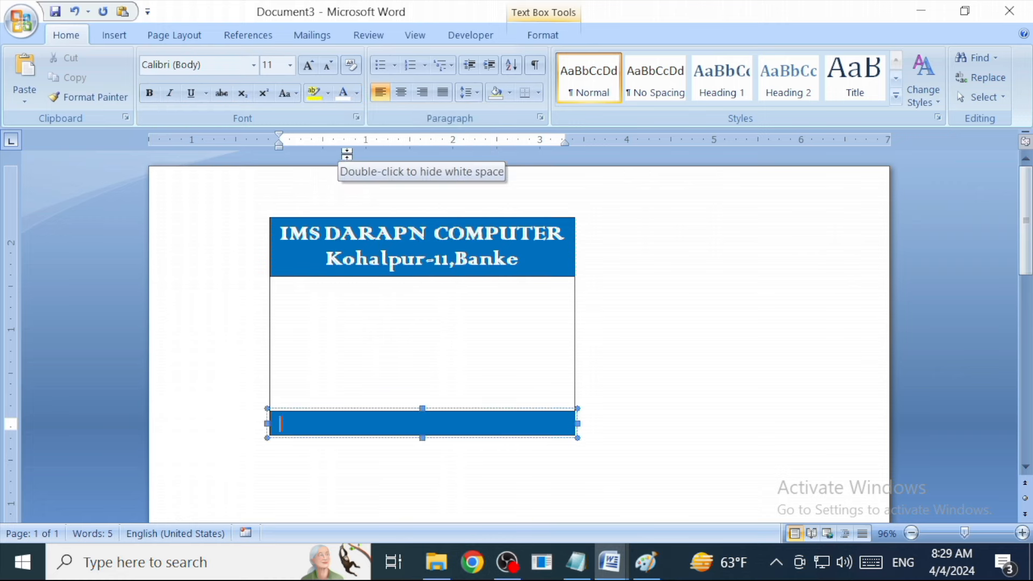
Enter the institute's Gmail address in bold 10 pt Monotype Corsiva, then add the contact number.
type("Gmail.")
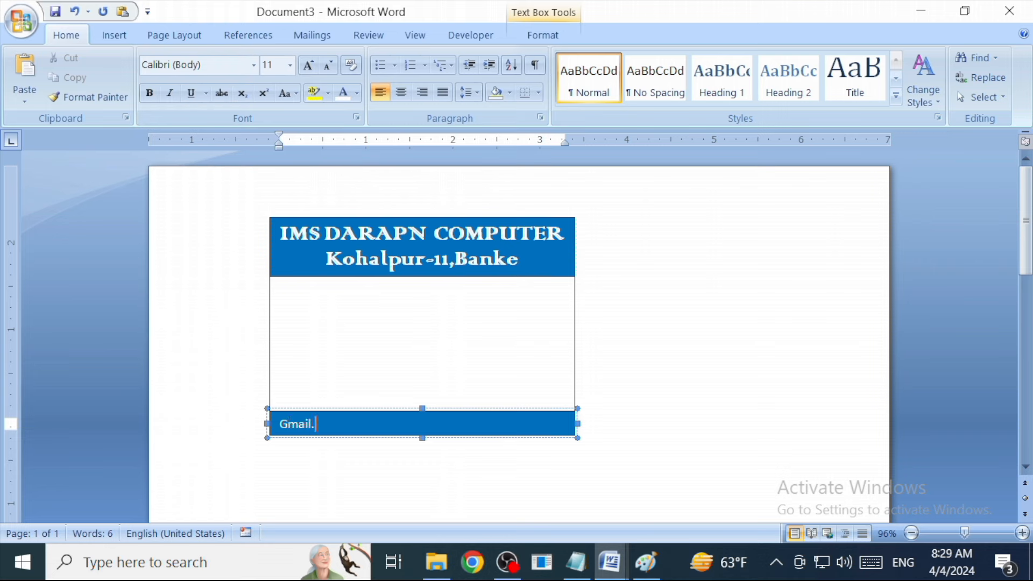
key("BackSpace")
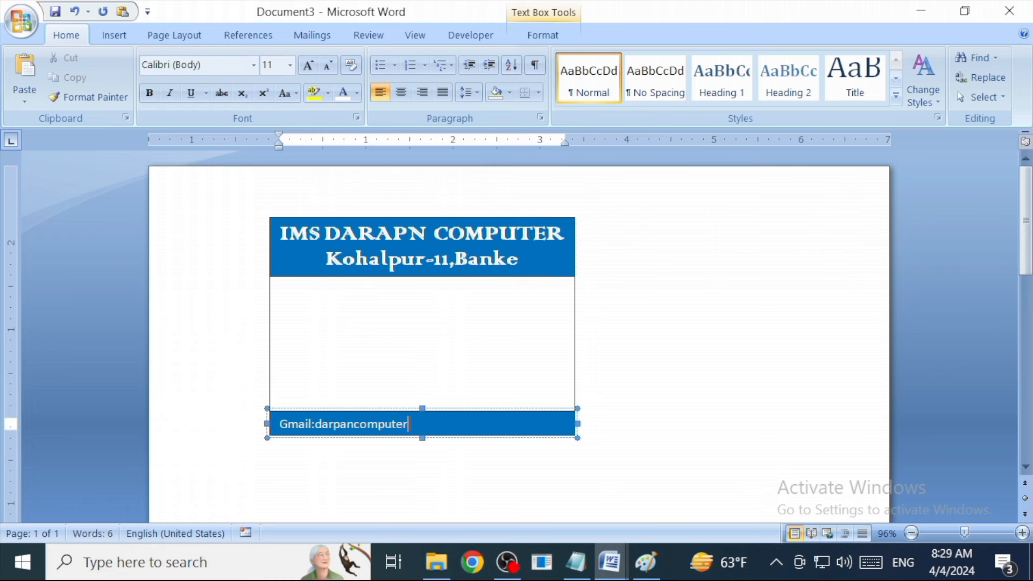
key("ctrl+a")
left_click(332, 67)
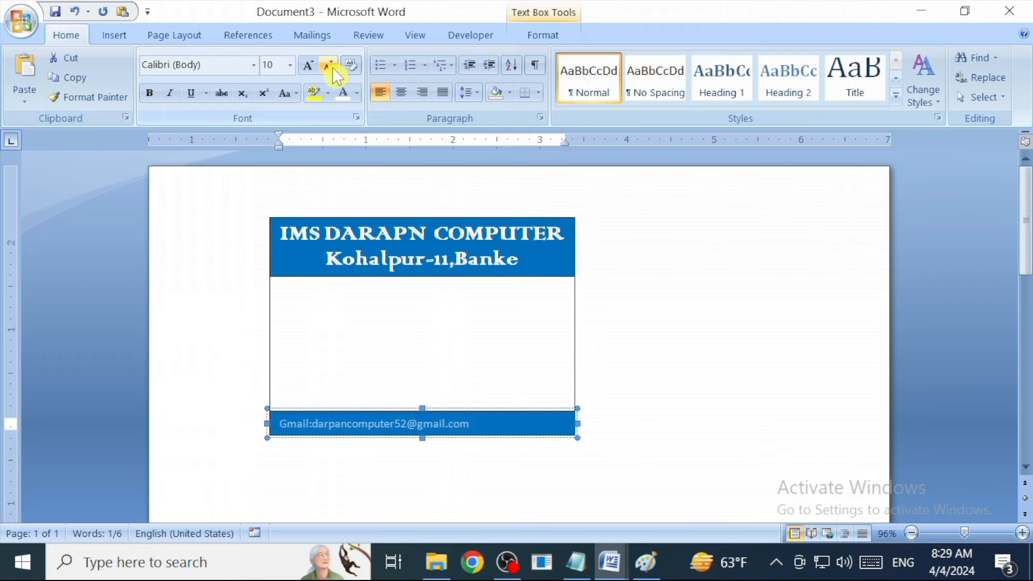
left_click(255, 67)
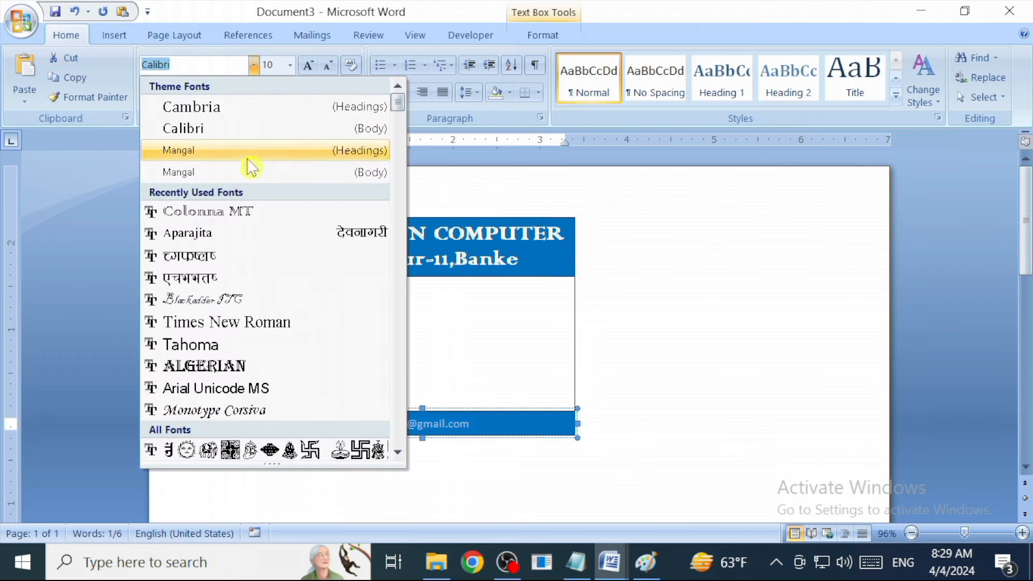
left_click(214, 410)
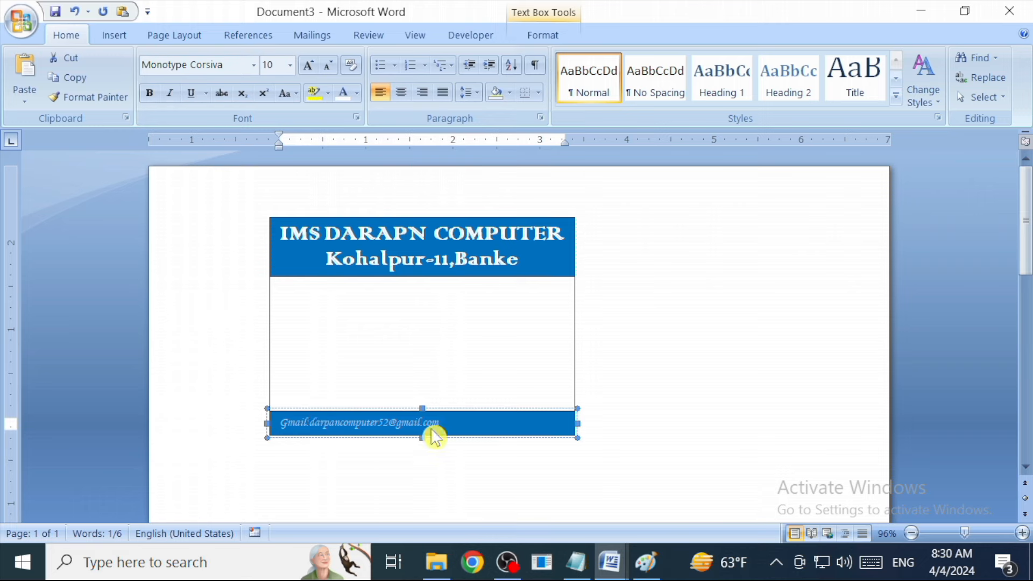
left_click(146, 94)
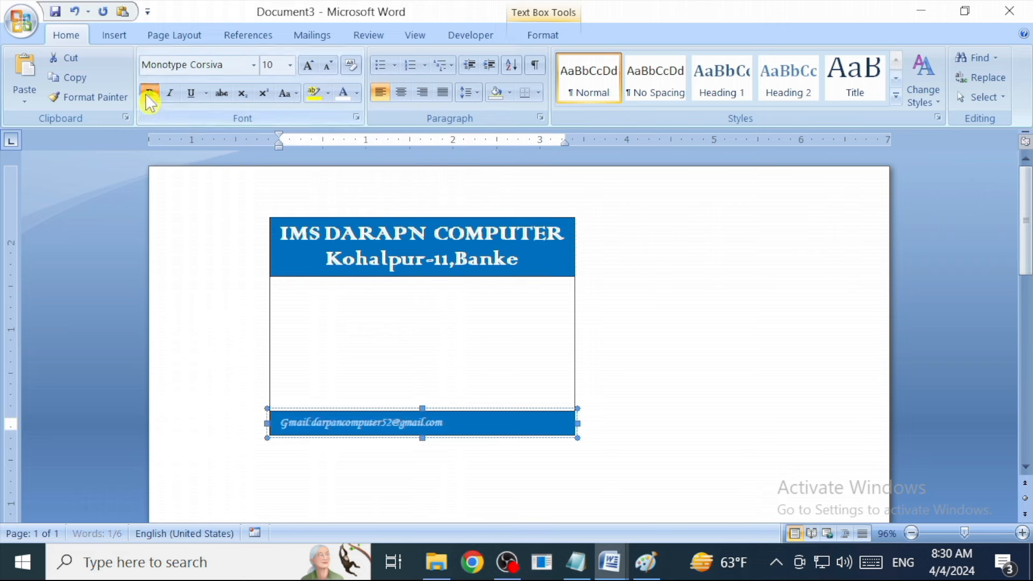
left_click(471, 422)
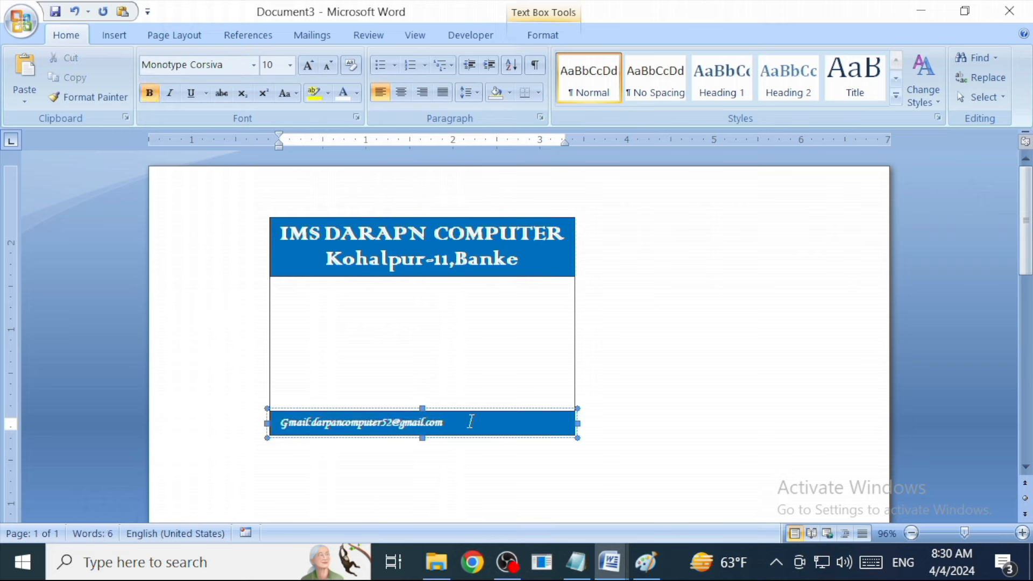
Select the outer card rectangle and bring up the Insert options.
left_click(524, 392)
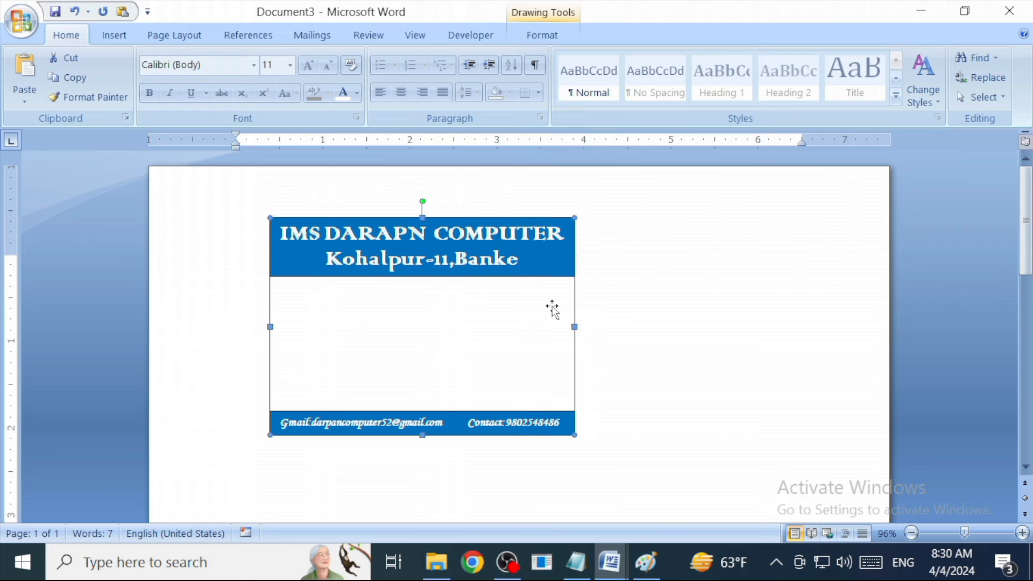
left_click(115, 36)
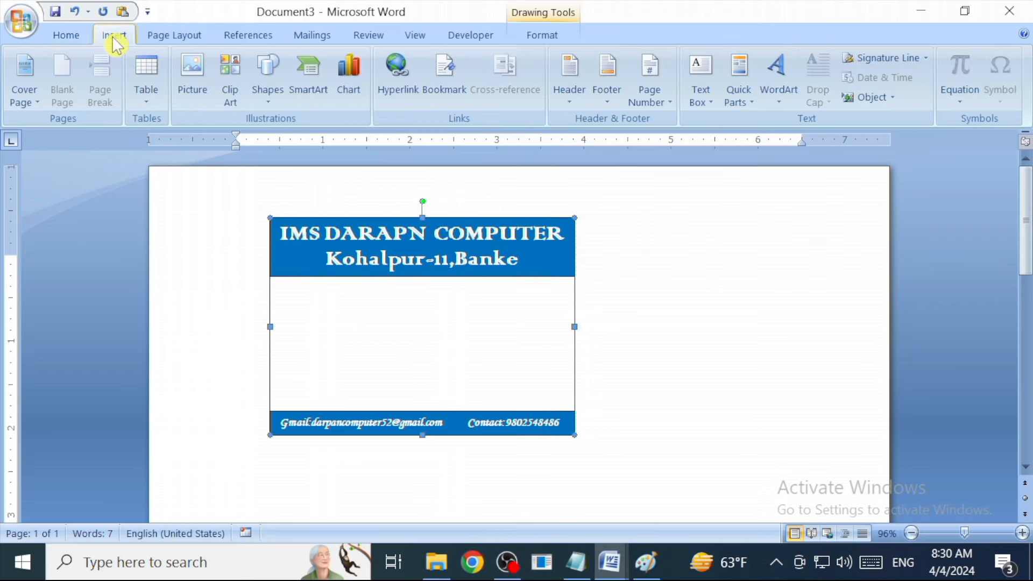
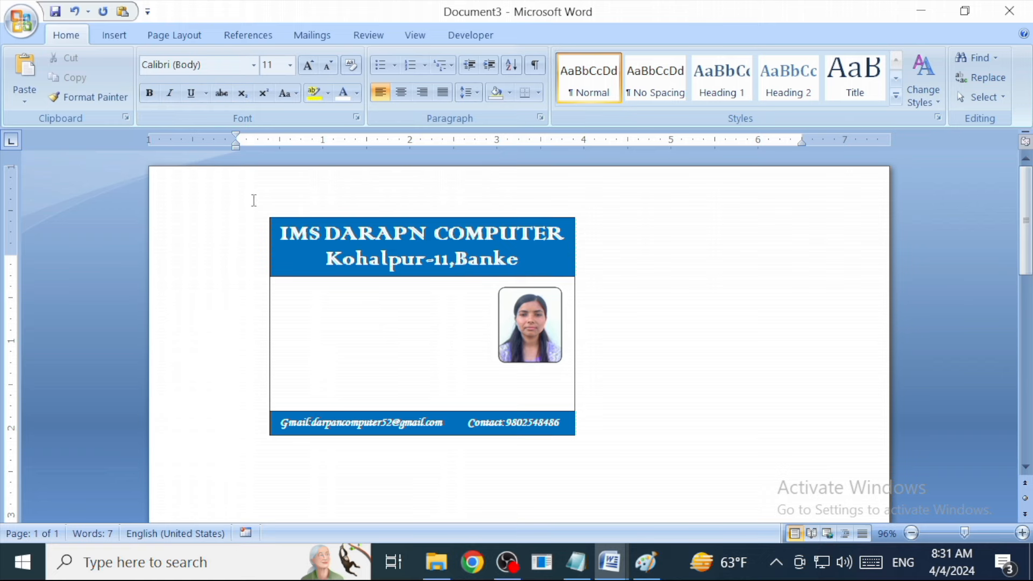
Draw a text box left of the photo and give it the No Spacing style.
left_click(123, 46)
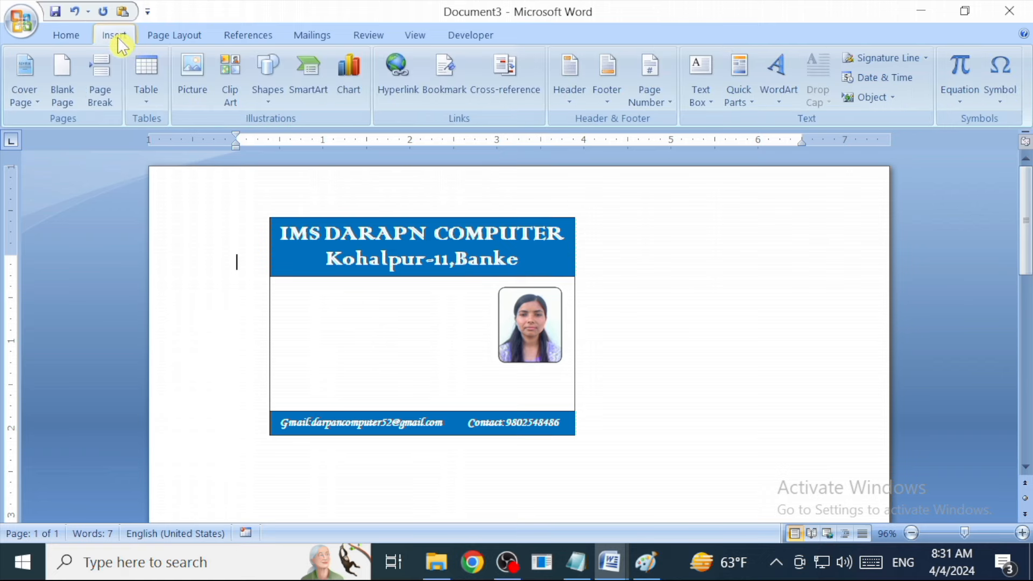
left_click(268, 73)
left_click(259, 139)
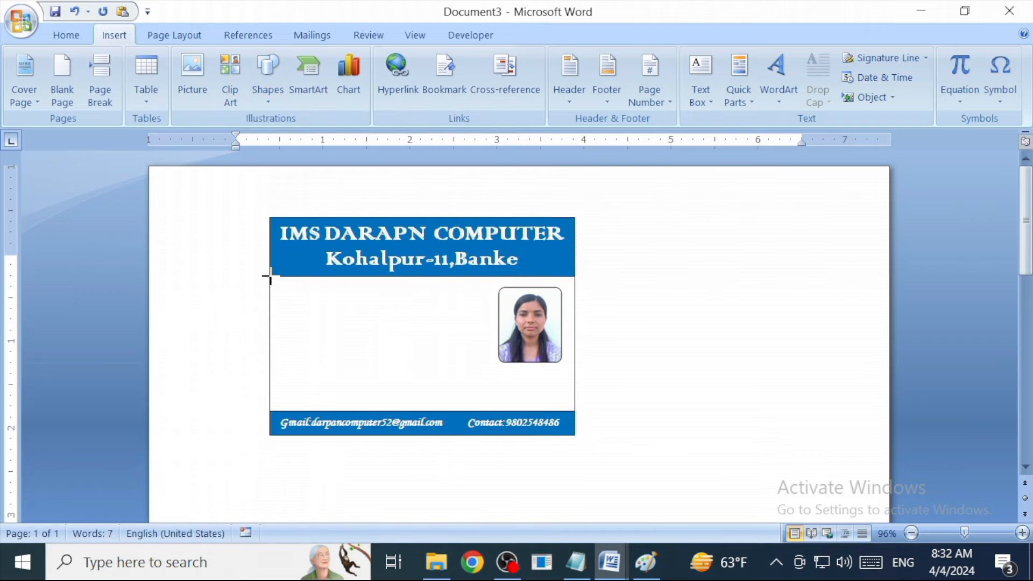
left_click_drag(271, 276, 492, 410)
left_click(67, 35)
left_click(661, 99)
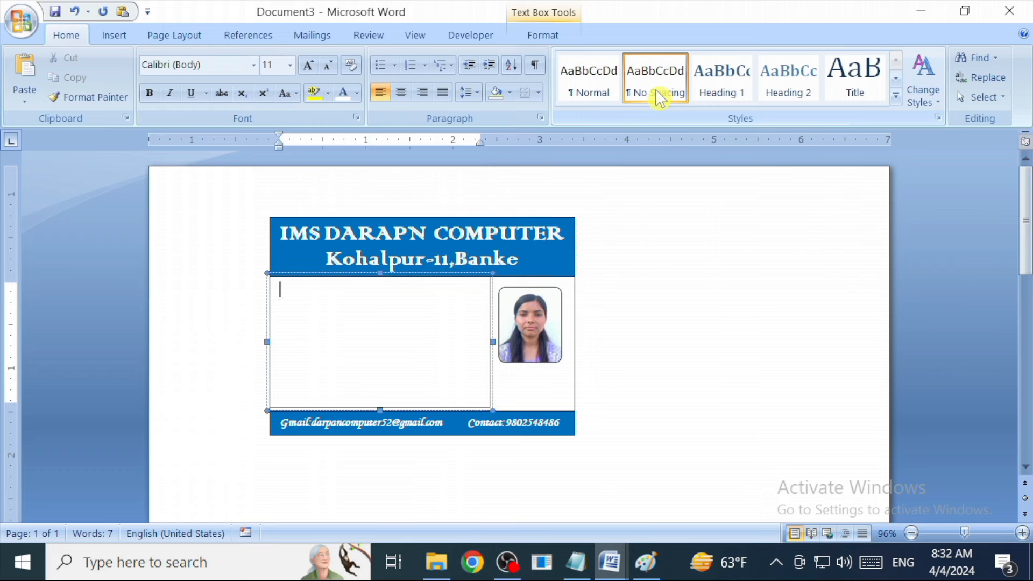
Type a centred 'Student ID Card' heading in bold, underlined, blue Monotype Corsiva.
key("ctrl+e")
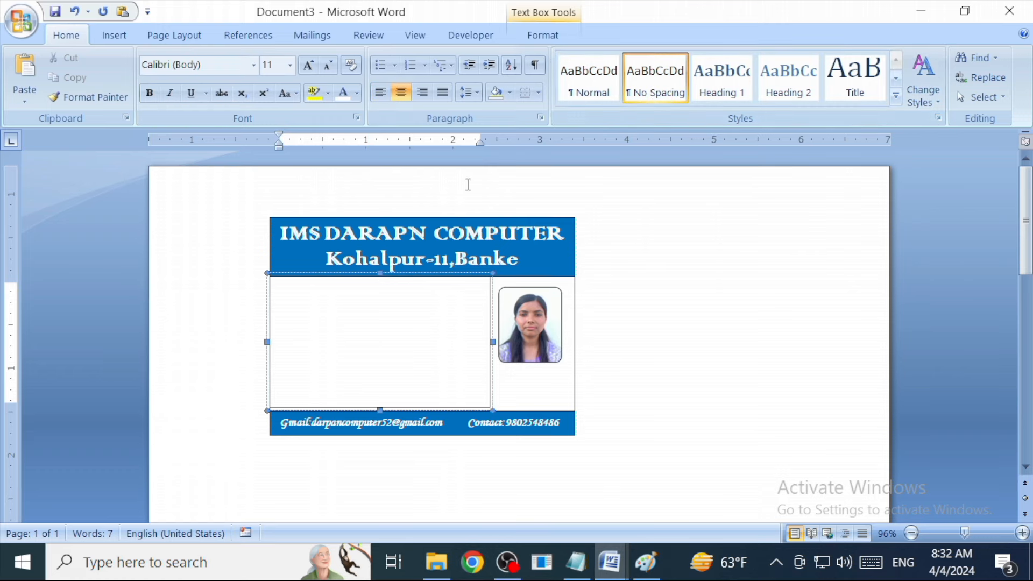
type("Students")
key("BackSpace")
type("ID Card")
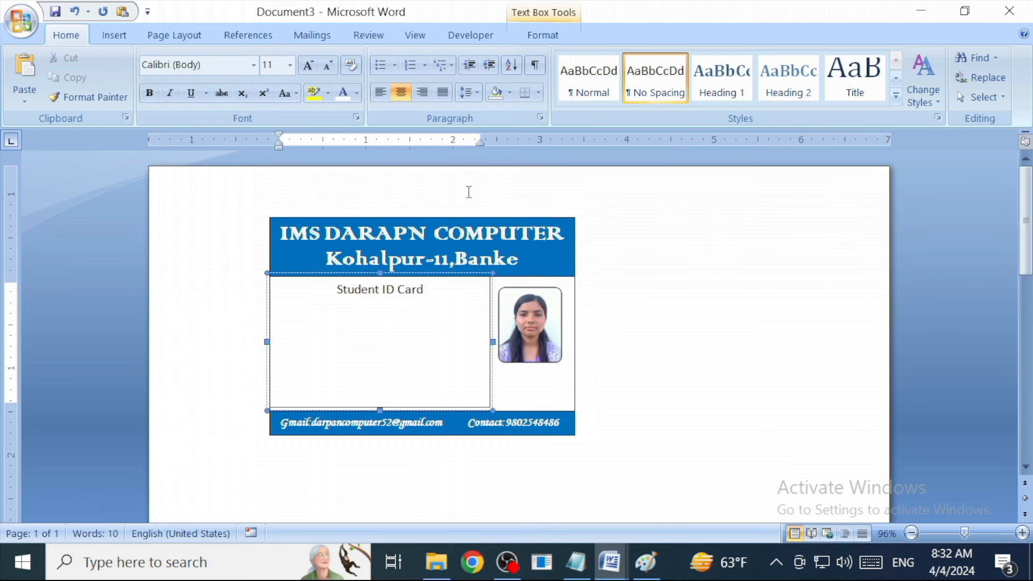
left_click_drag(335, 289, 425, 289)
left_click(254, 65)
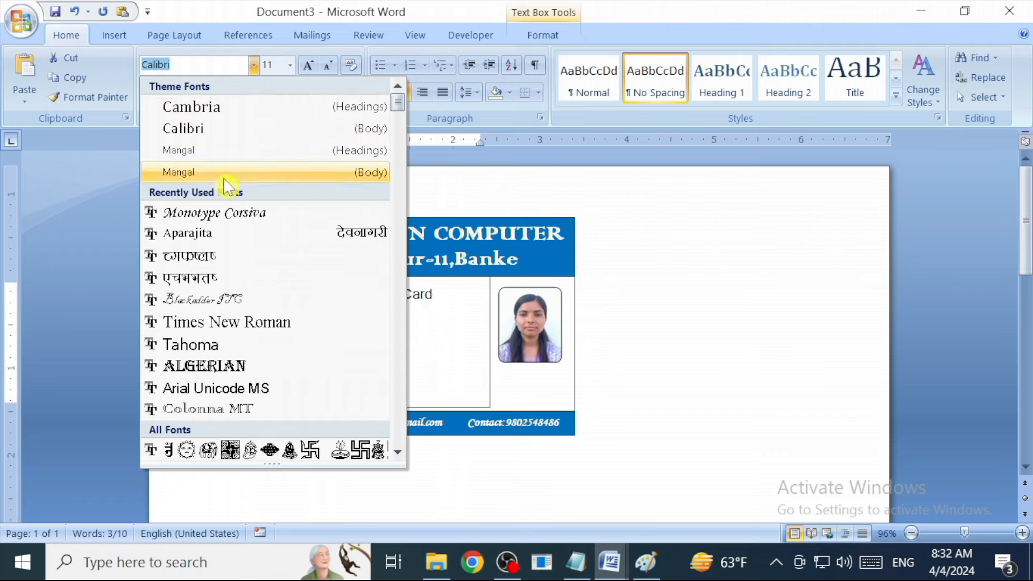
left_click(249, 215)
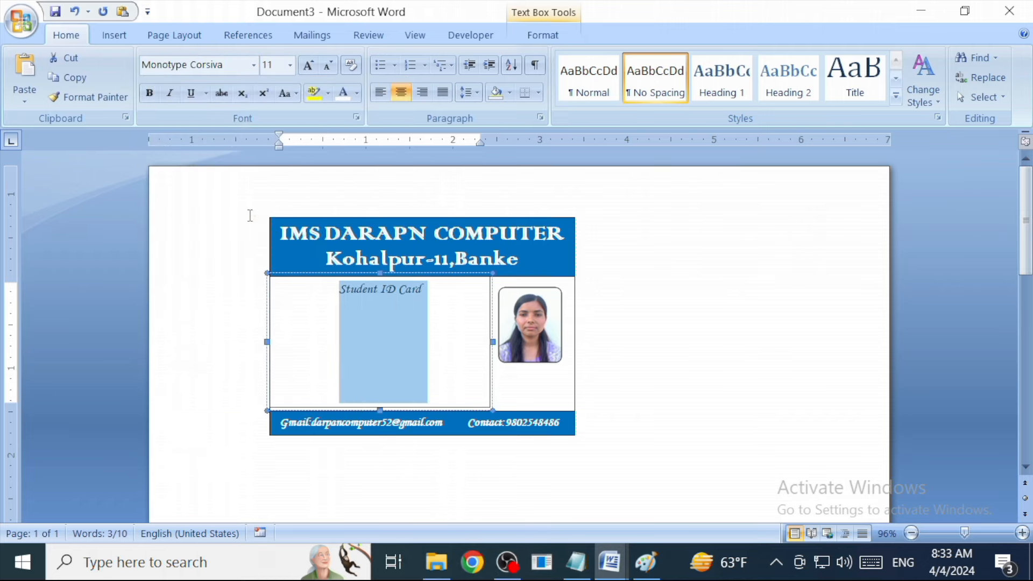
left_click(143, 97)
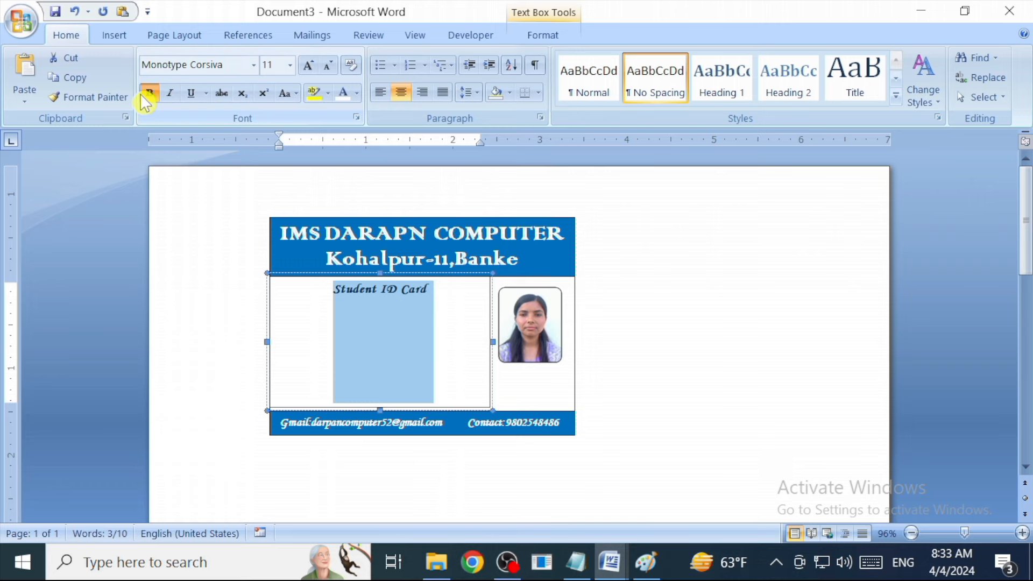
left_click(358, 93)
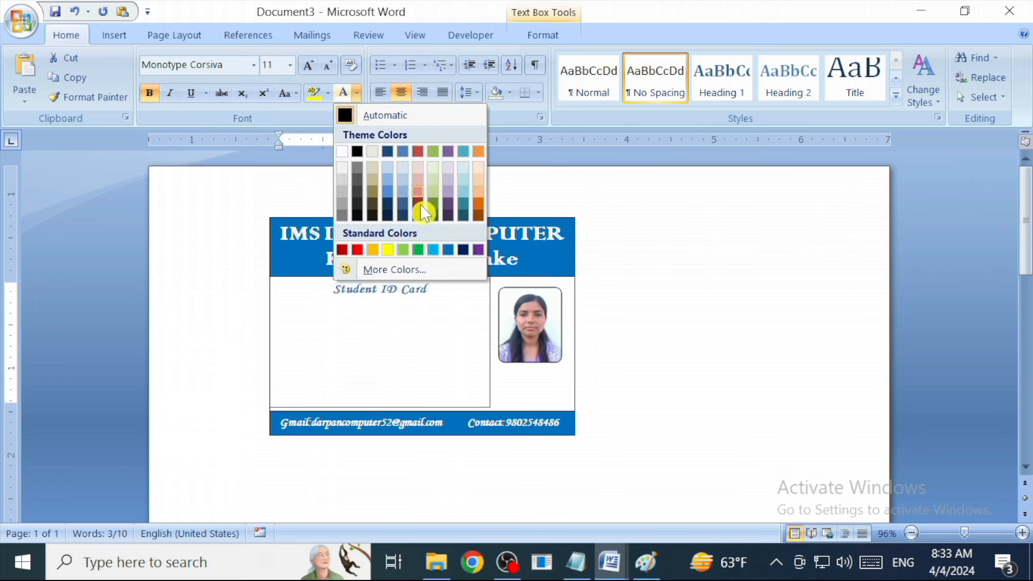
left_click(449, 250)
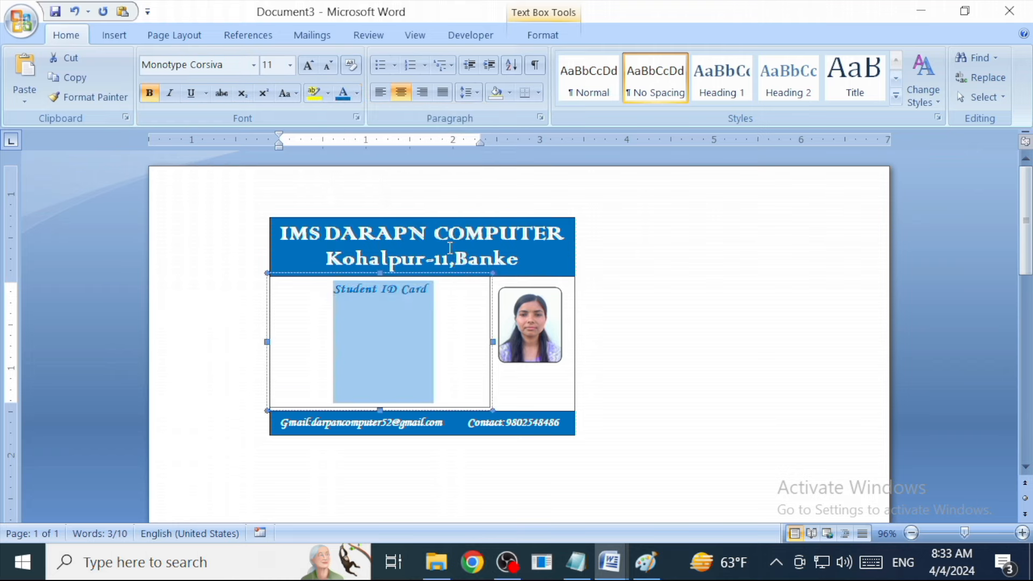
left_click(192, 97)
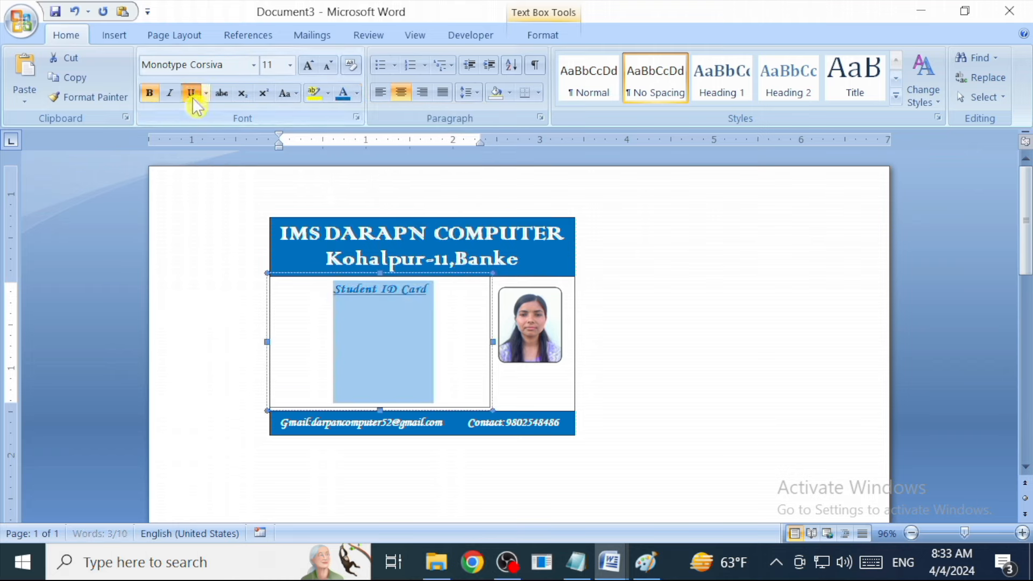
Start a new line below it with no underline, Automatic colour and left alignment.
left_click(456, 300)
key("Return")
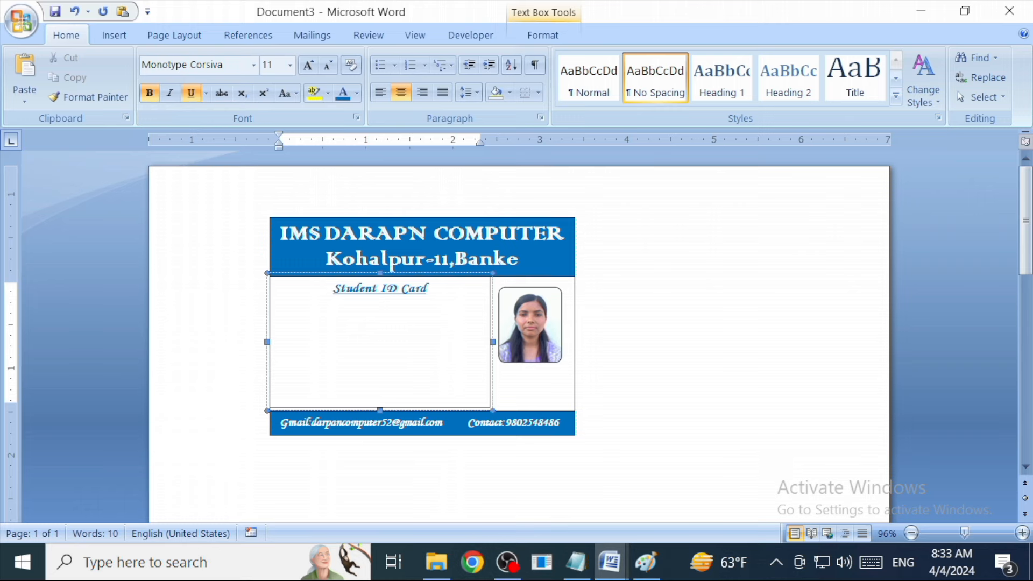
left_click(194, 96)
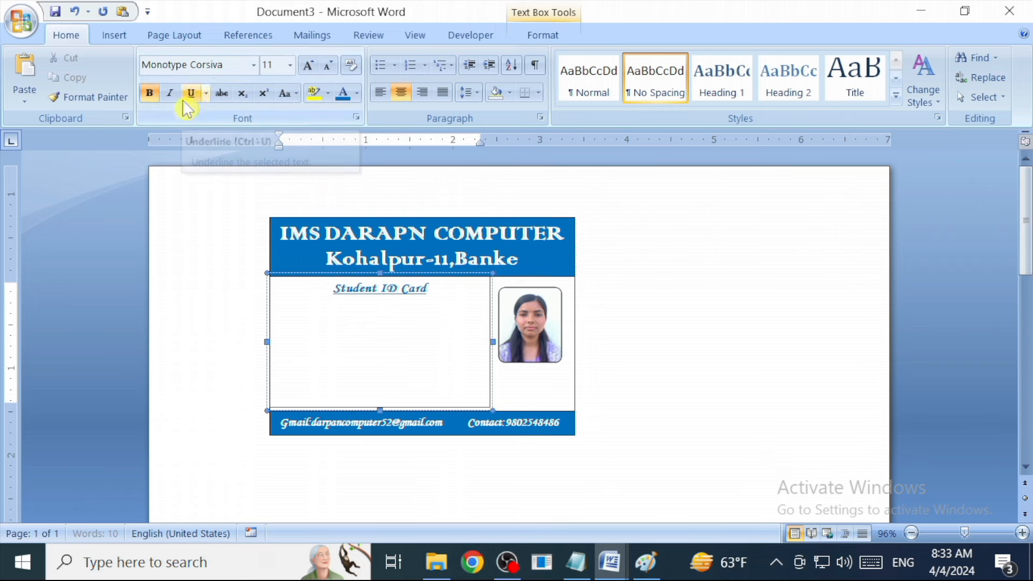
left_click(357, 93)
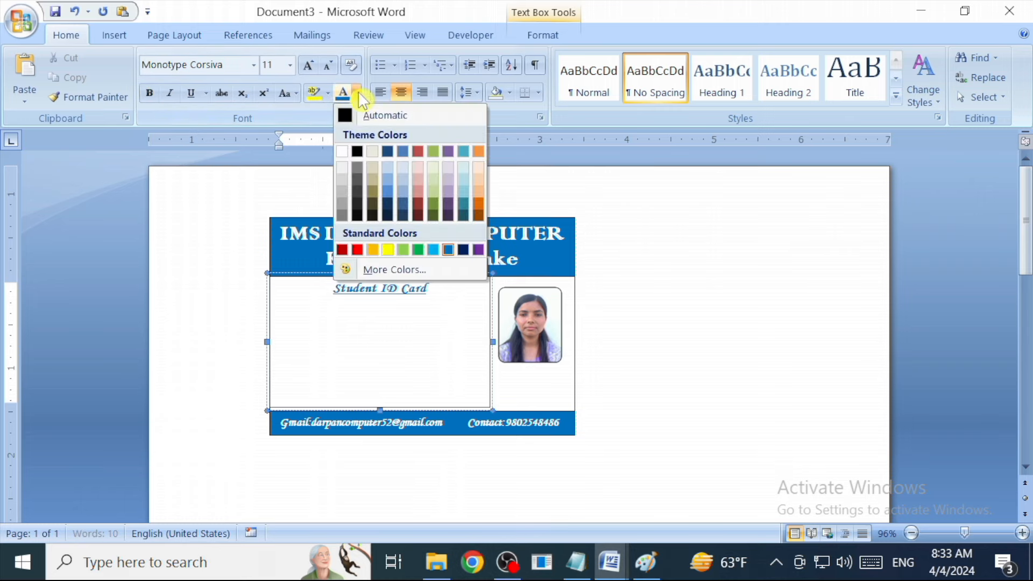
left_click(344, 122)
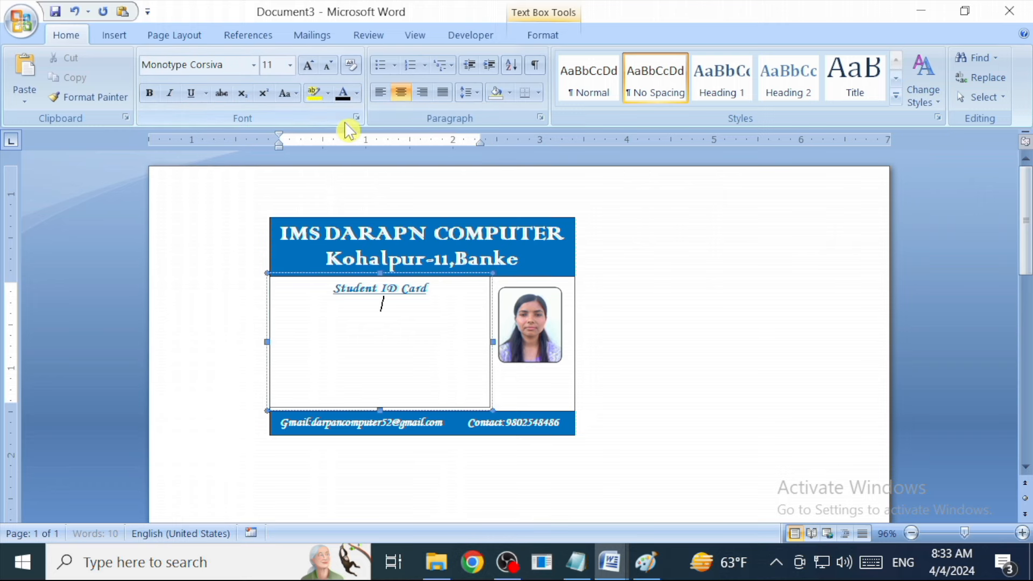
left_click(386, 97)
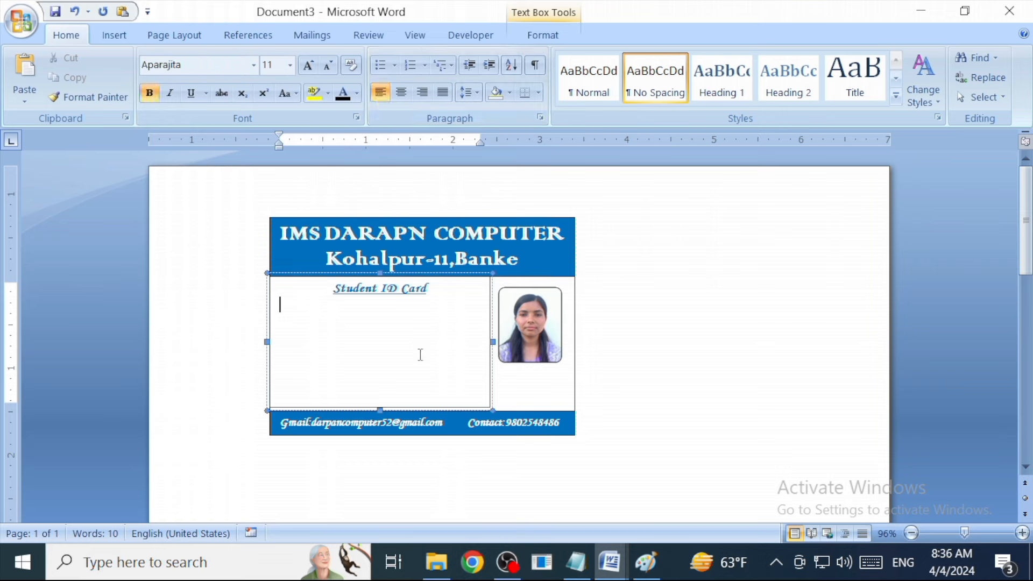
Type the Name:, Gender: and Address: fields, each followed by a dotted line.
type("Name:...........................................")
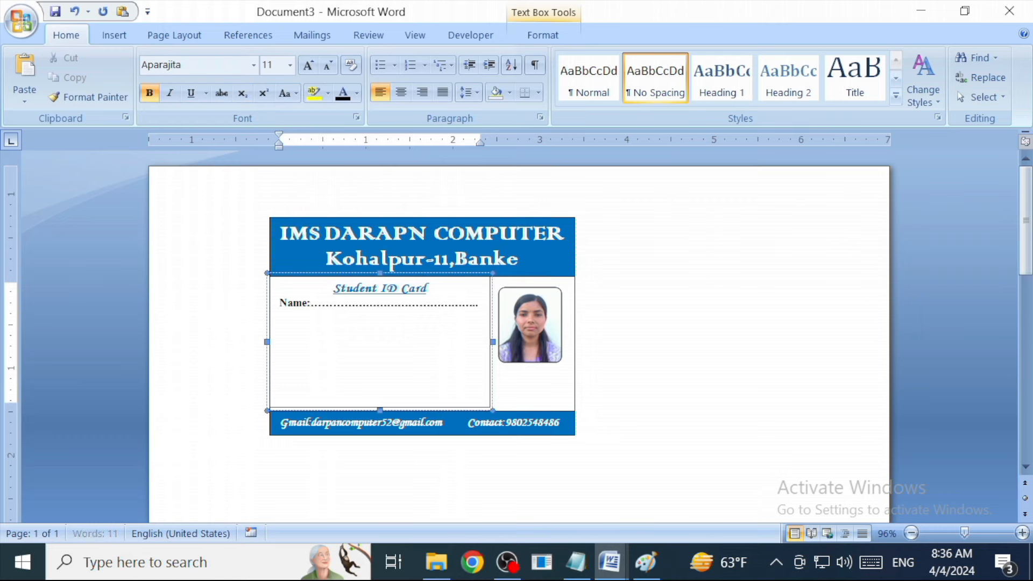
type(".")
key("Return")
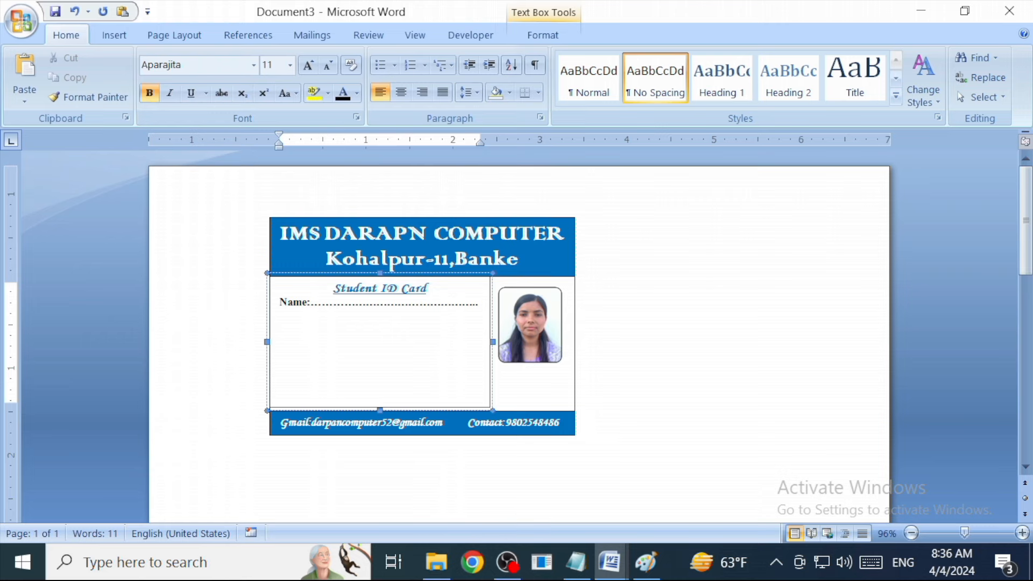
type("Gender")
type("........")
key("BackSpace")
key("BackSpace")
key("BackSpace")
key("BackSpace")
key("BackSpace")
key("BackSpace")
key("BackSpace")
key("BackSpace")
key("BackSpace")
type("r:....................................................................")
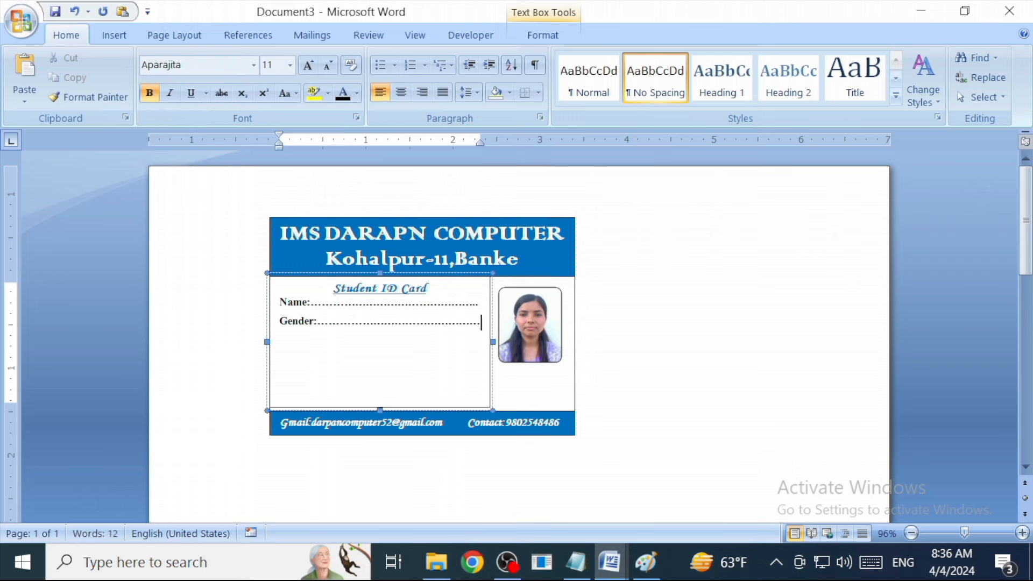
key("BackSpace")
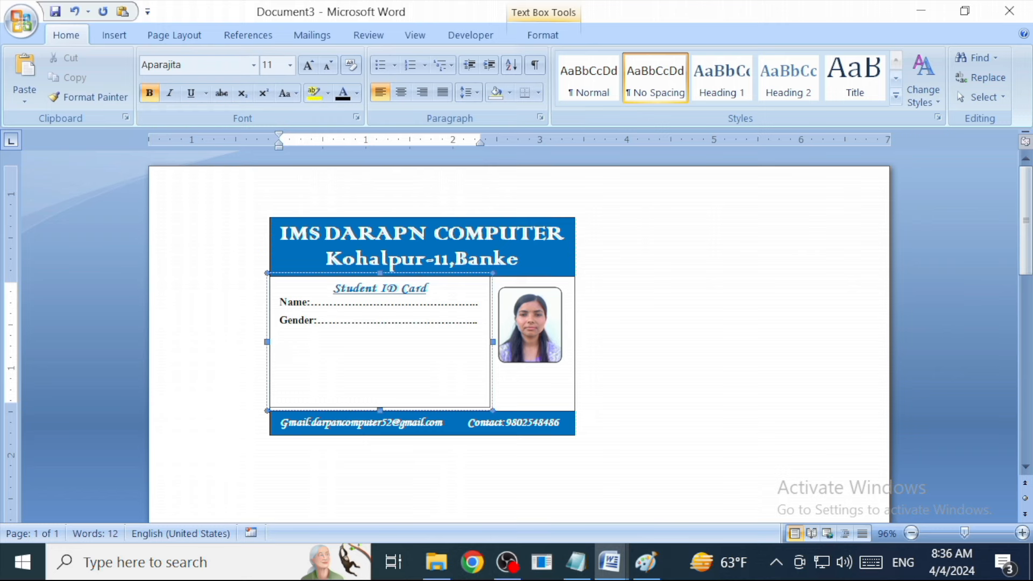
type("Add")
key("BackSpace")
type("dress:.......................")
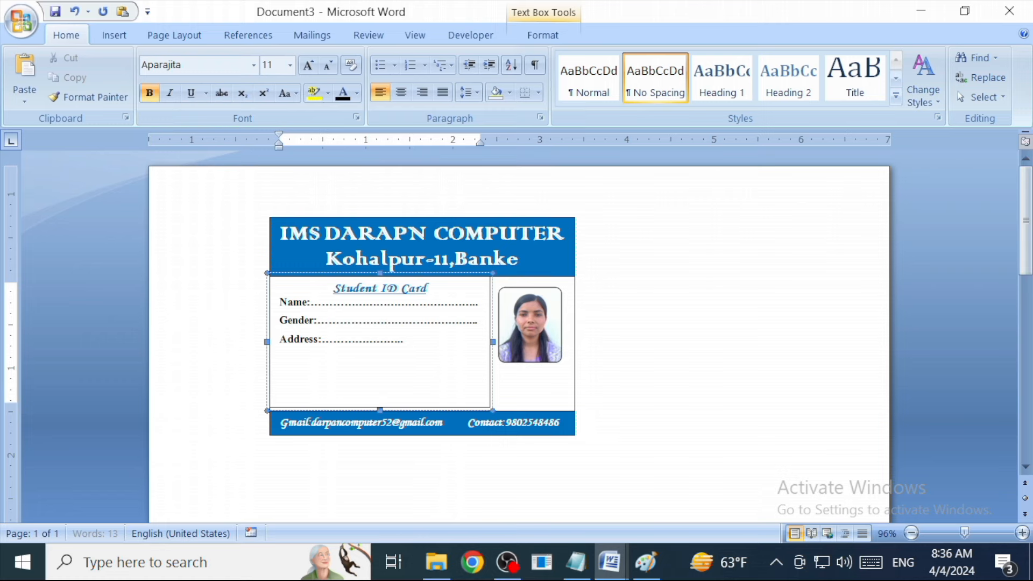
type(".........................")
key("BackSpace")
key("BackSpace")
key("BackSpace")
key("Return")
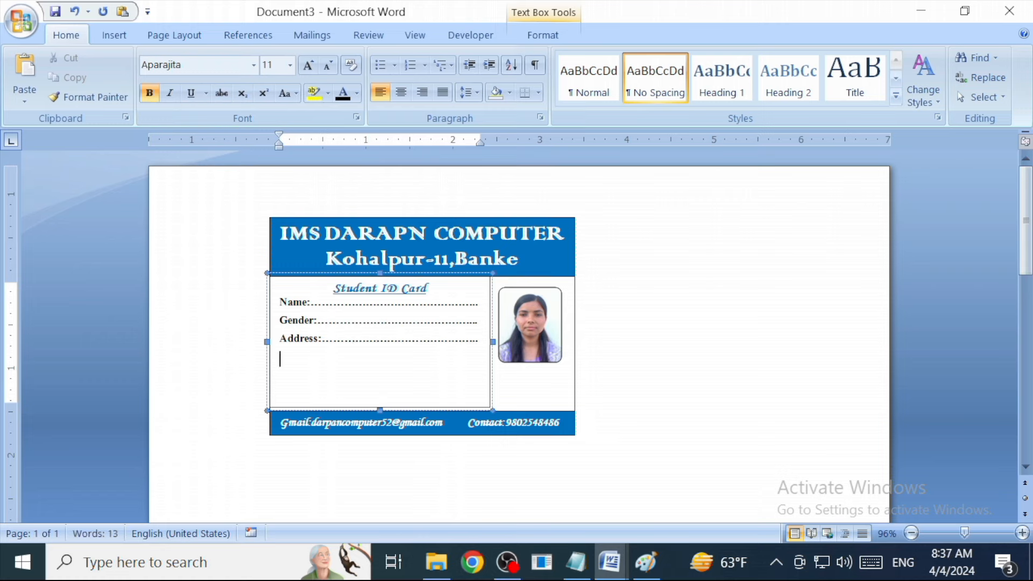
Add the Father's Name:, Class: and Roll: fields with dotted lines.
type("Father's Name:.")
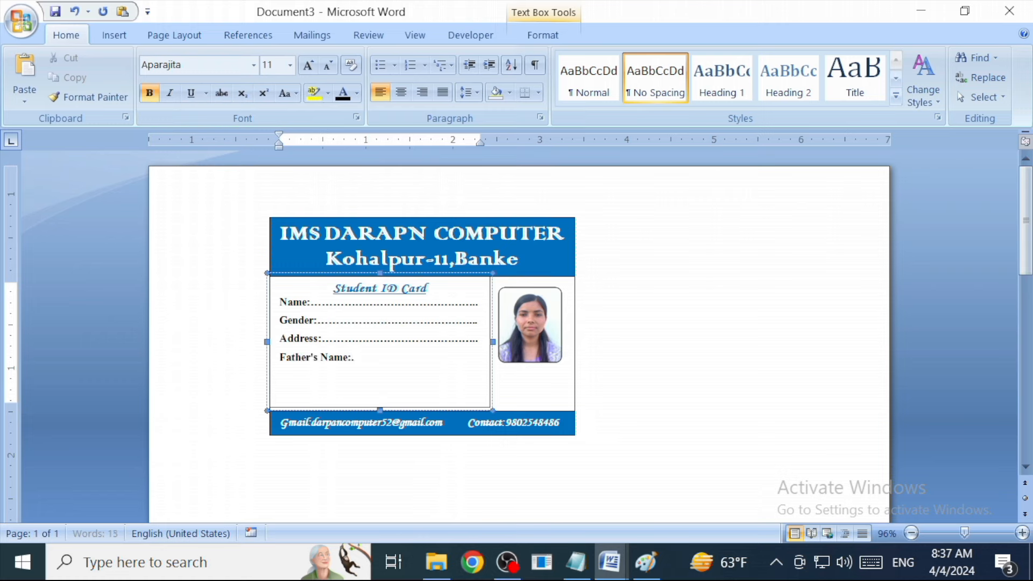
type("......................................... ")
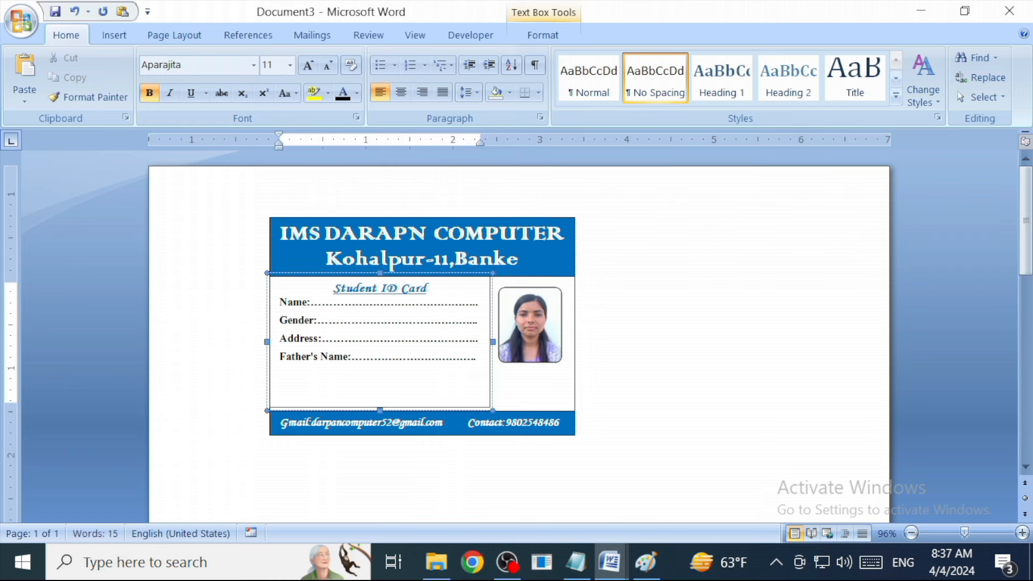
type("Class:................................................")
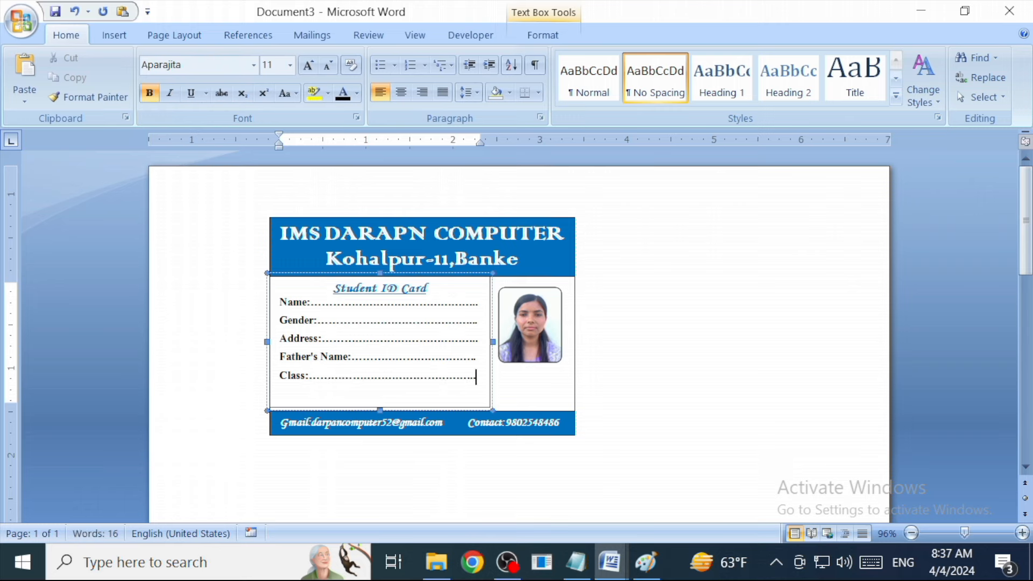
key("Return")
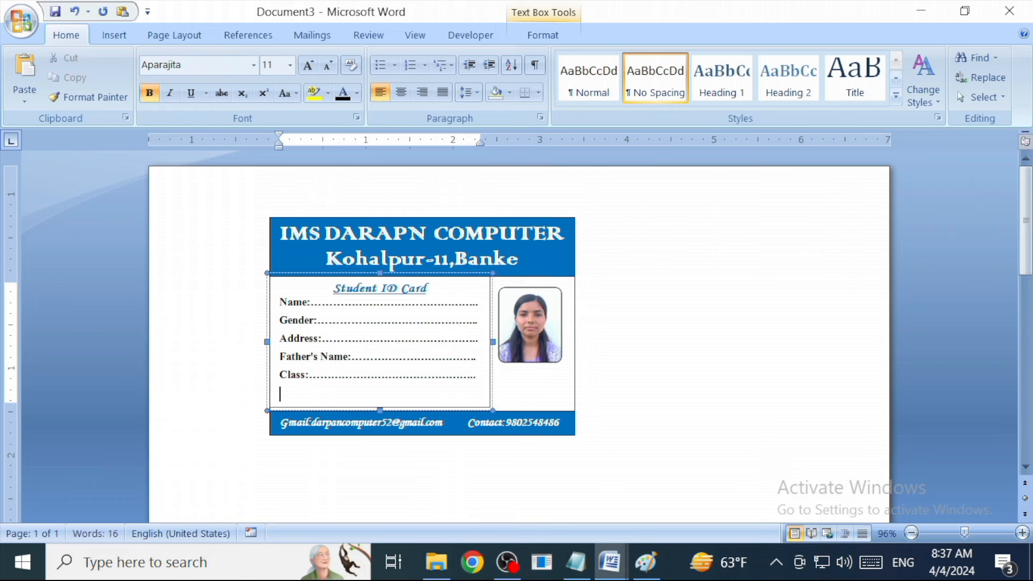
type("Roll:......................................")
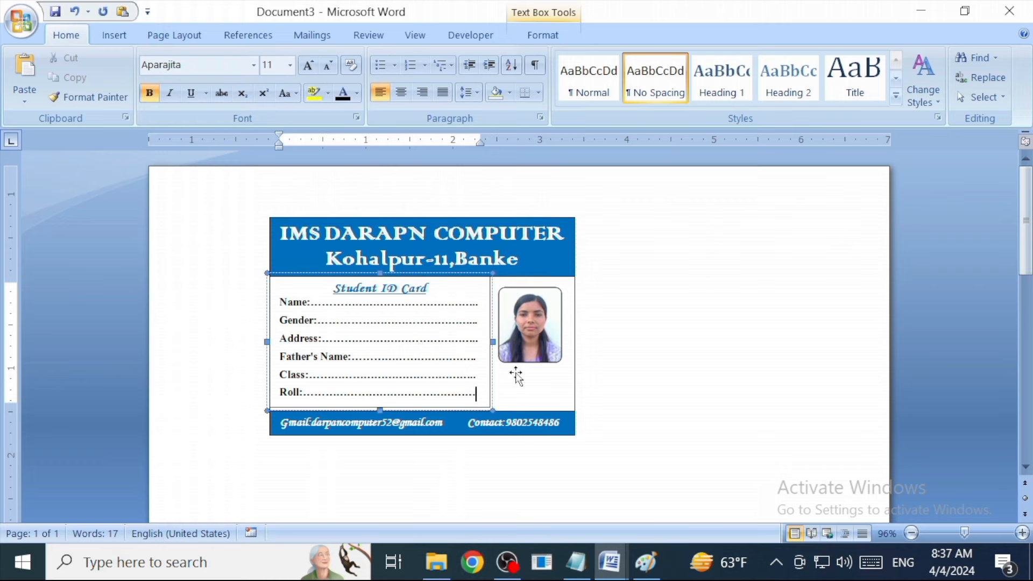
left_click(512, 388)
Set the details text box to No Outline and No Fill.
left_click(479, 356)
left_click(543, 34)
left_click(417, 77)
left_click(425, 236)
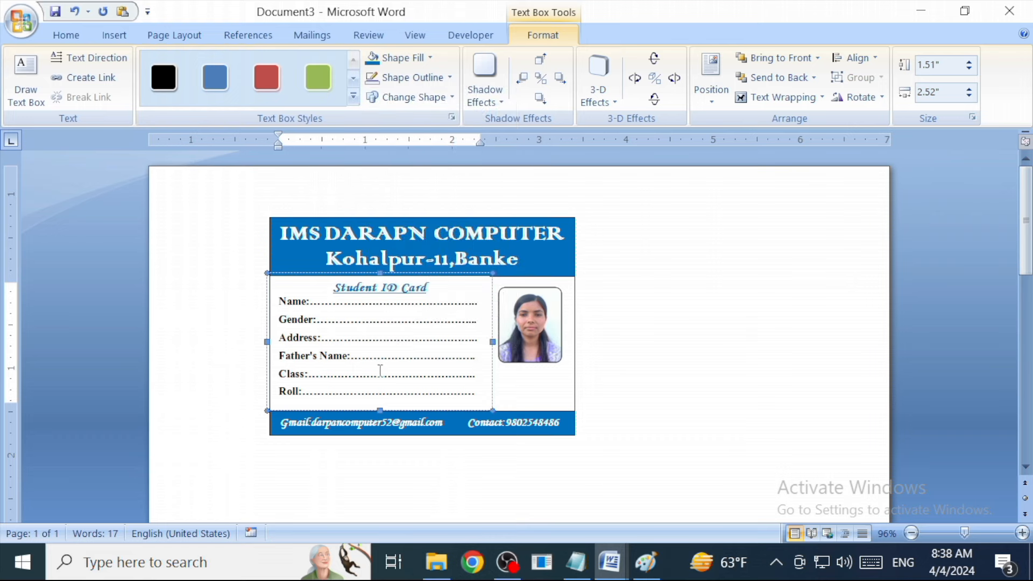
left_click(420, 58)
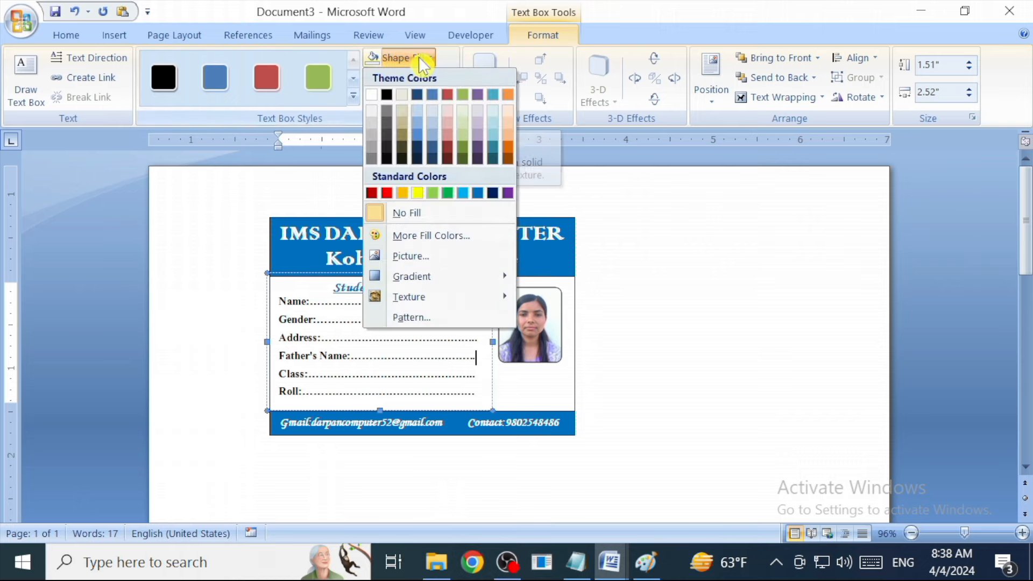
left_click(414, 214)
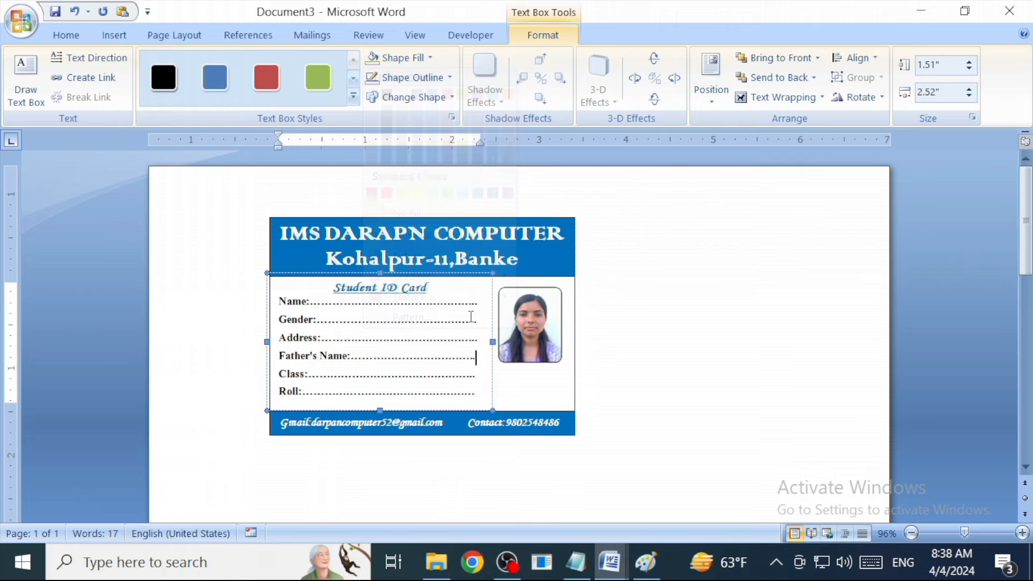
Fill the card's background shape with light aqua.
left_click(535, 390)
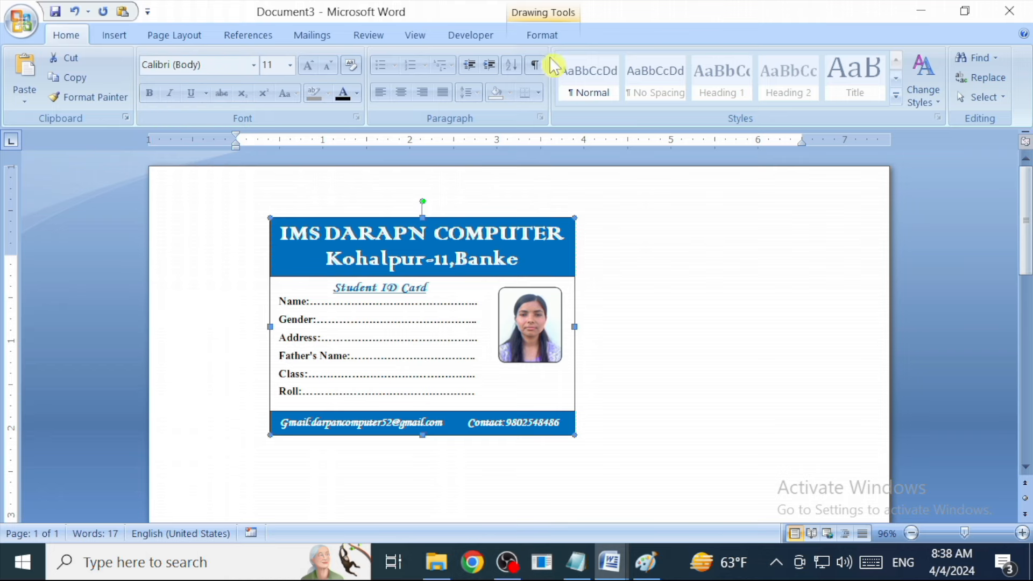
left_click(528, 36)
left_click(433, 58)
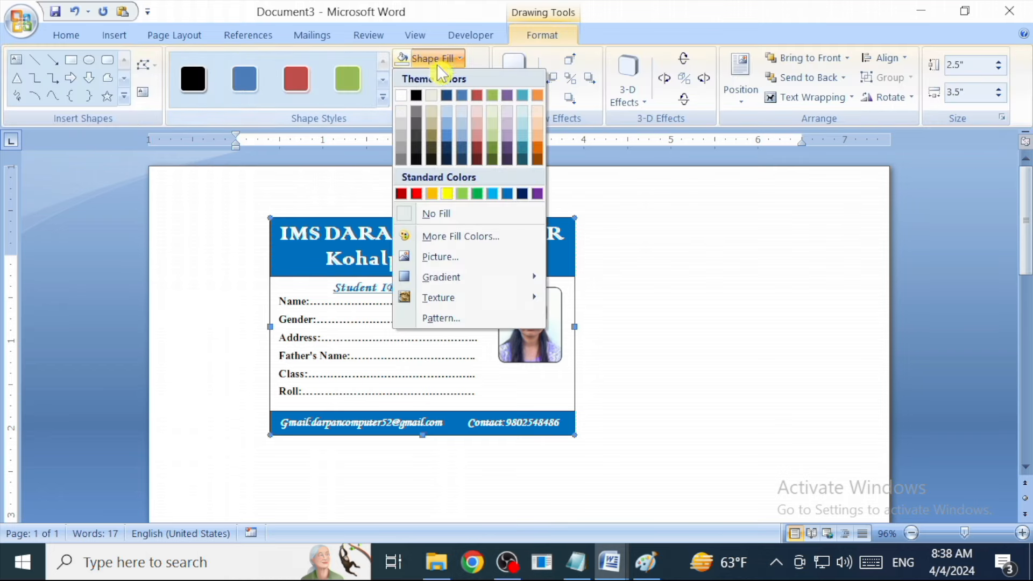
left_click(528, 138)
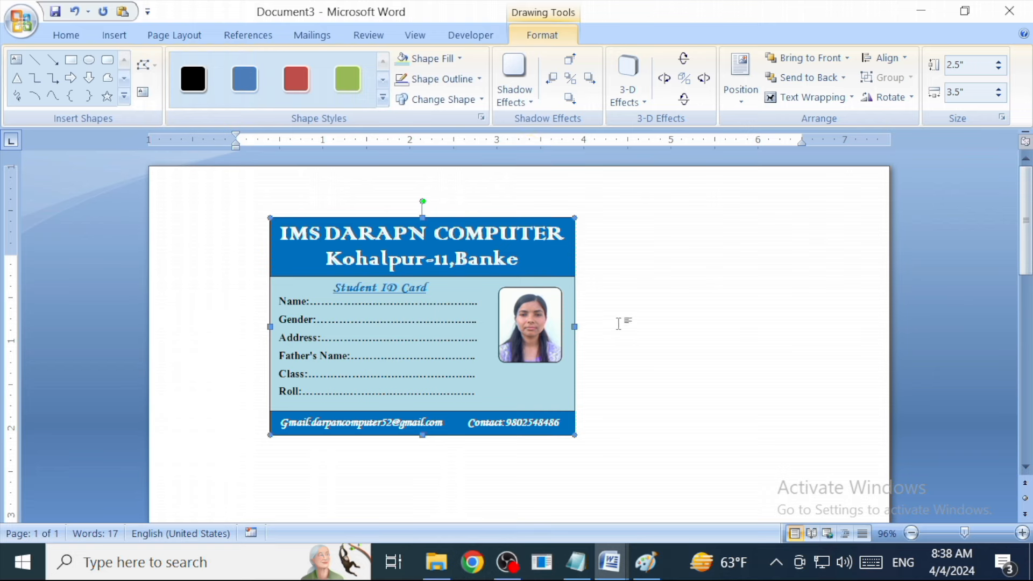
left_click(658, 366)
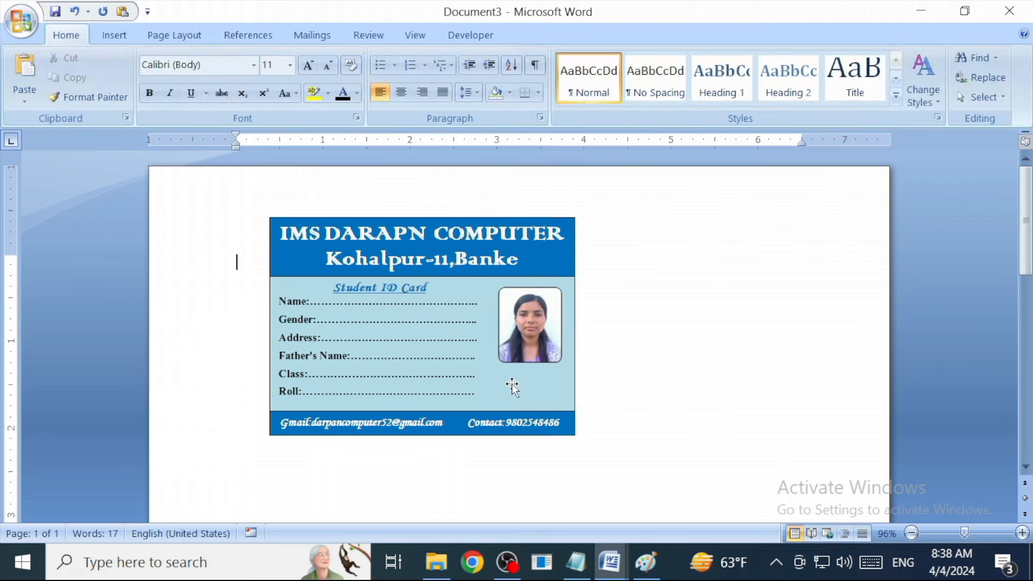
Draw a new text box below the photo.
left_click(114, 35)
left_click(267, 78)
left_click(260, 141)
mouse_move(482, 376)
left_mouse_down()
mouse_move(537, 406)
mouse_move(583, 412)
left_mouse_up()
Type 'Class Teacher' in bold Monotype Corsiva in the new text box.
left_click_drag(584, 410, 585, 412)
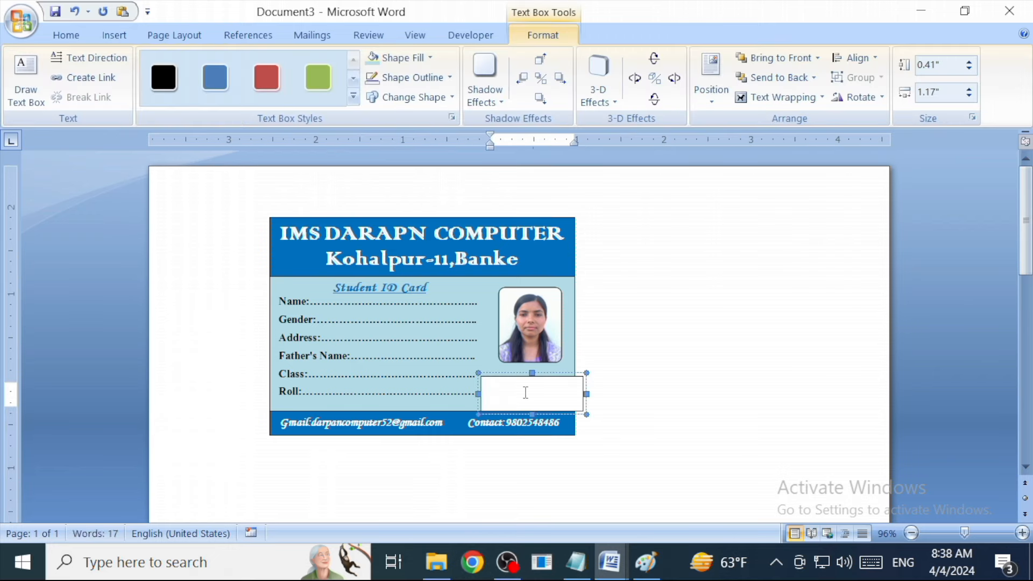
left_click(65, 35)
left_click(253, 65)
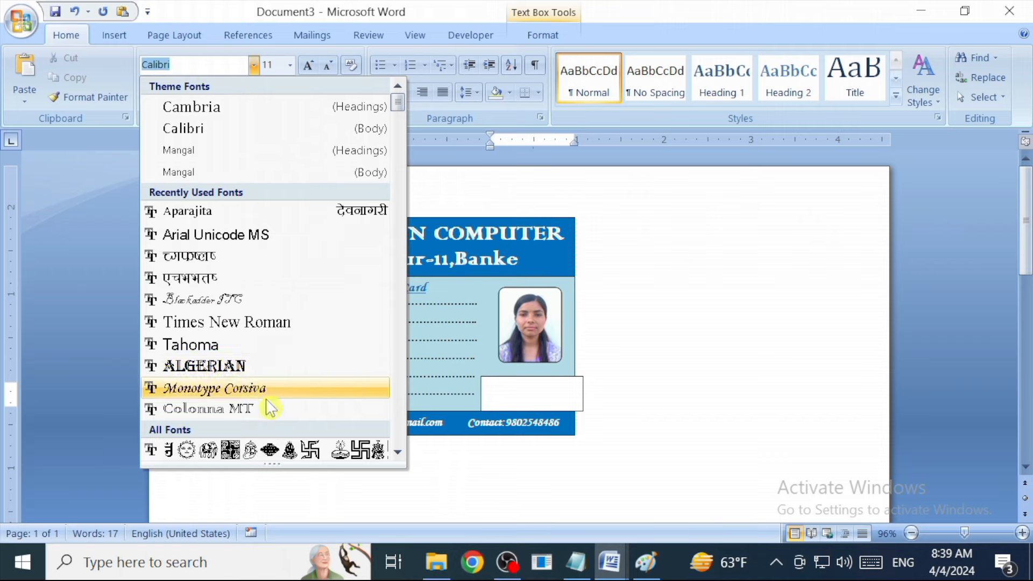
left_click(258, 387)
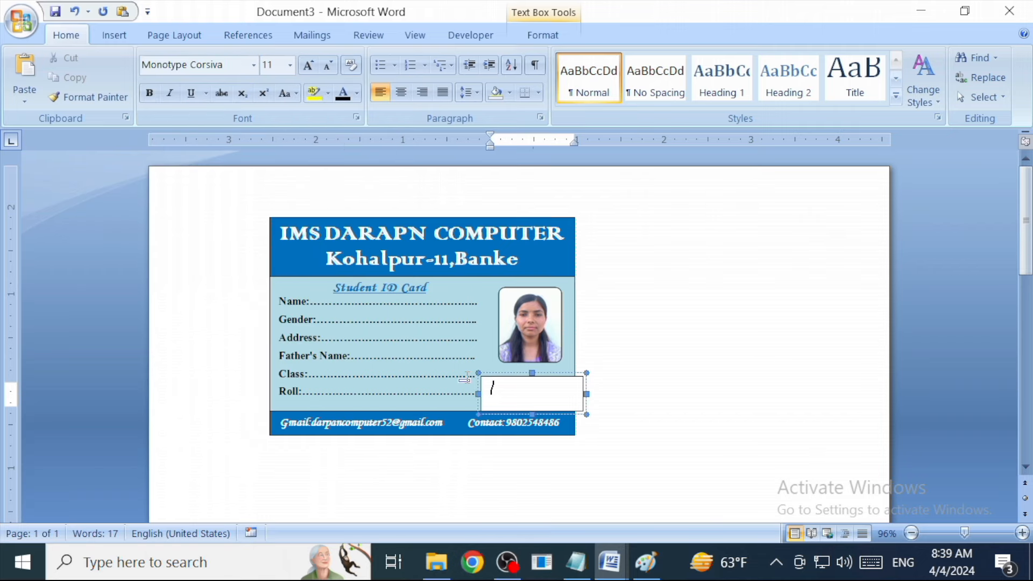
type("Class Teacher")
key("ctrl+a")
key("ctrl+b")
Give the Class Teacher box No Fill and No Outline.
left_click(543, 35)
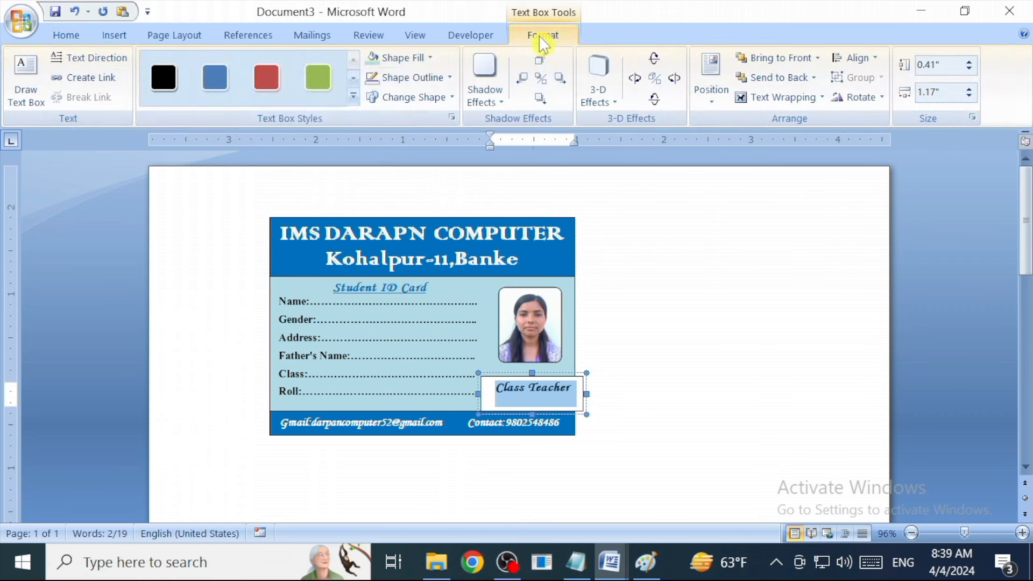
left_click(410, 63)
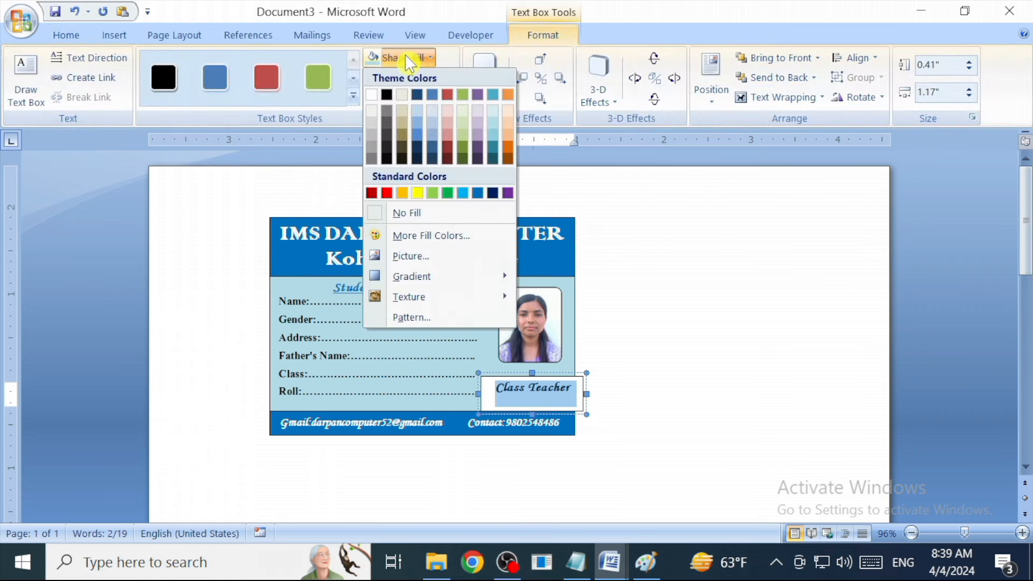
left_click(409, 213)
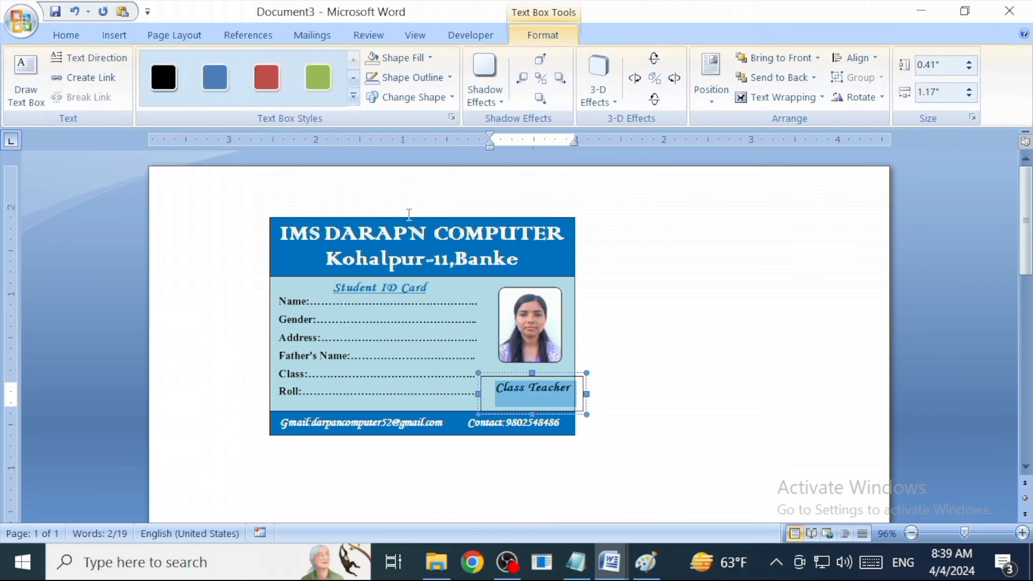
left_click(412, 77)
left_click(430, 232)
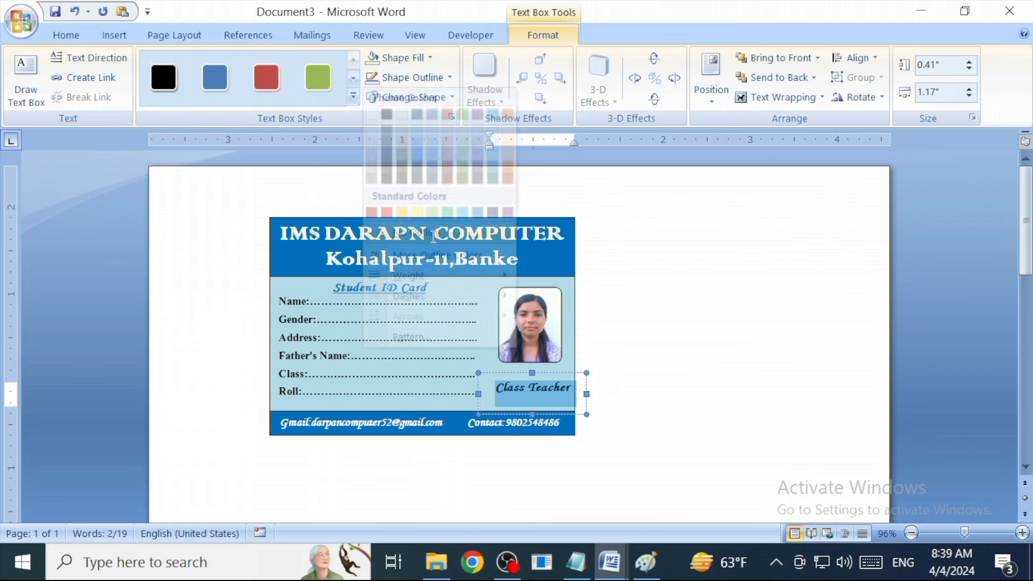
Nudge the box left and centre the Class Teacher text at a smaller size.
left_click(556, 376)
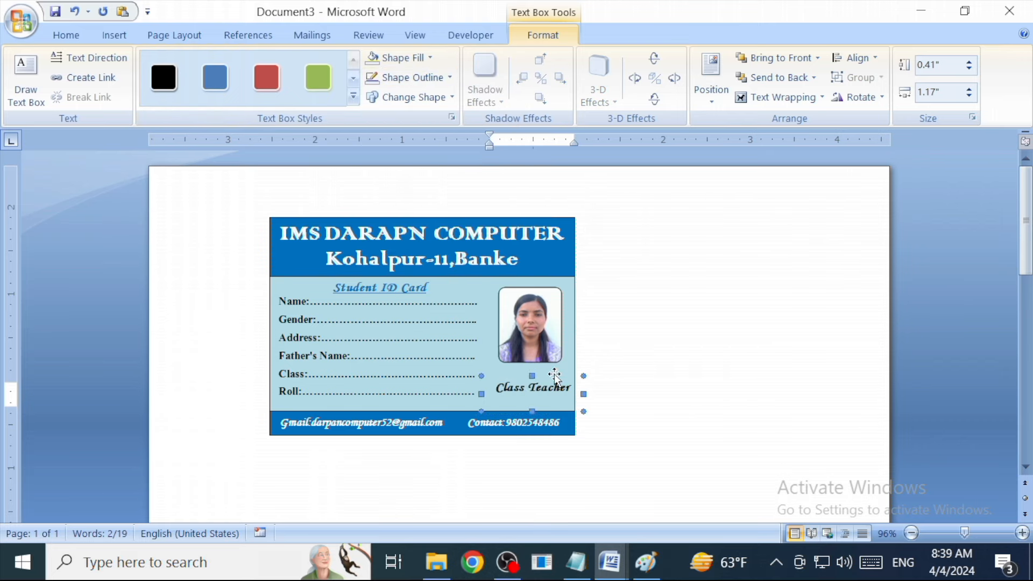
key("Left")
key("Left")
key("ctrl+Down")
key("ctrl+Down")
key("ctrl+Down")
key("ctrl+Down")
key("ctrl+Down")
key("ctrl+Left")
key("ctrl+Left")
left_click(66, 35)
left_click(491, 390)
key("Return")
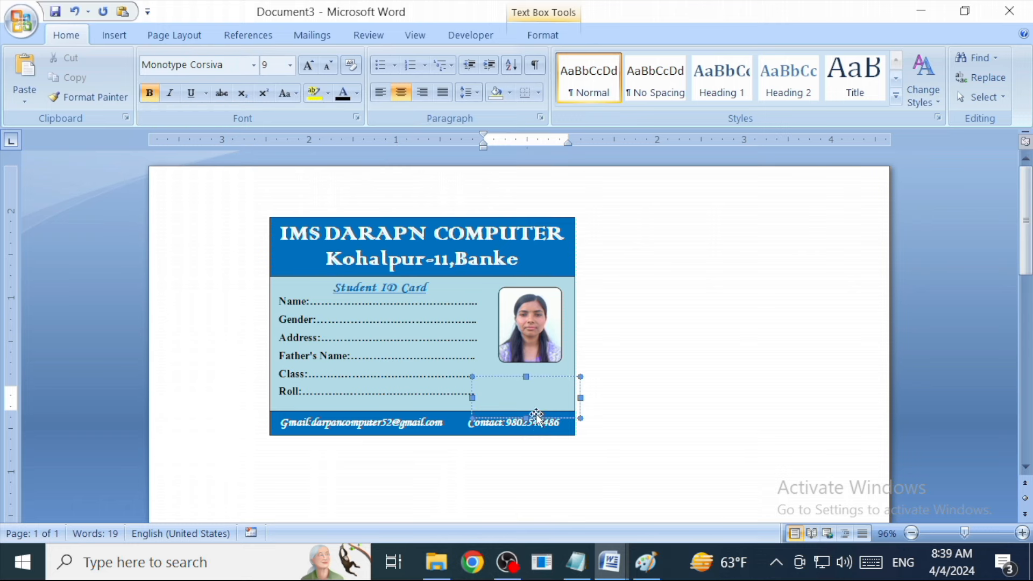
Add an underscore signature line above Class Teacher and remove space after paragraphs.
left_click_drag(527, 379, 526, 362)
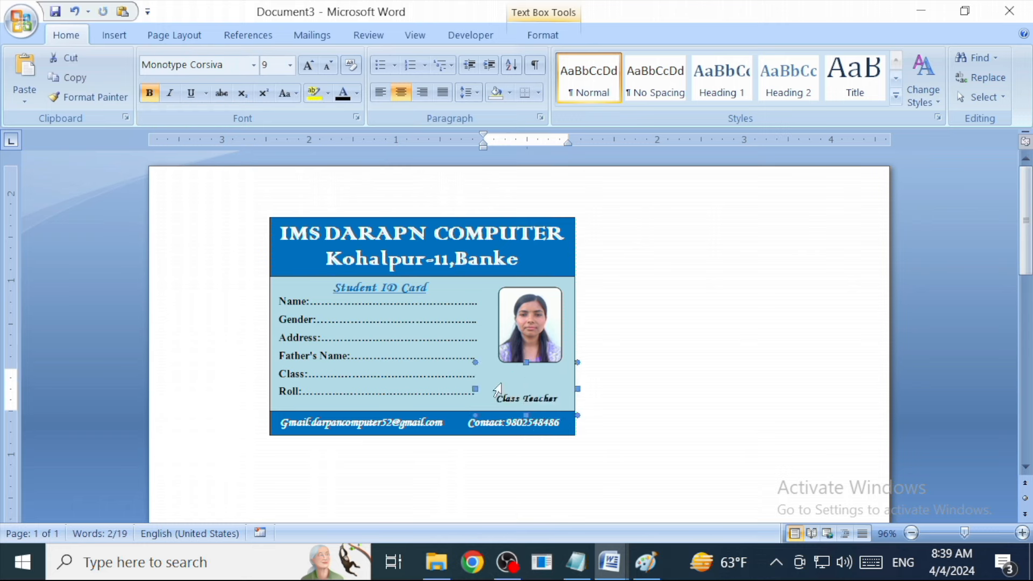
left_click(534, 390)
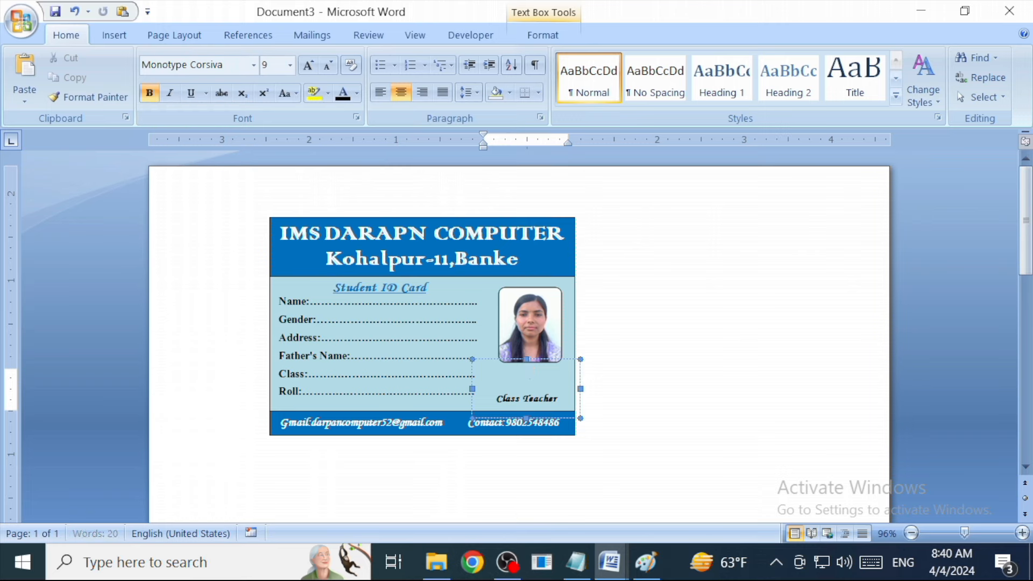
type("__________")
left_click_drag(559, 403, 506, 387)
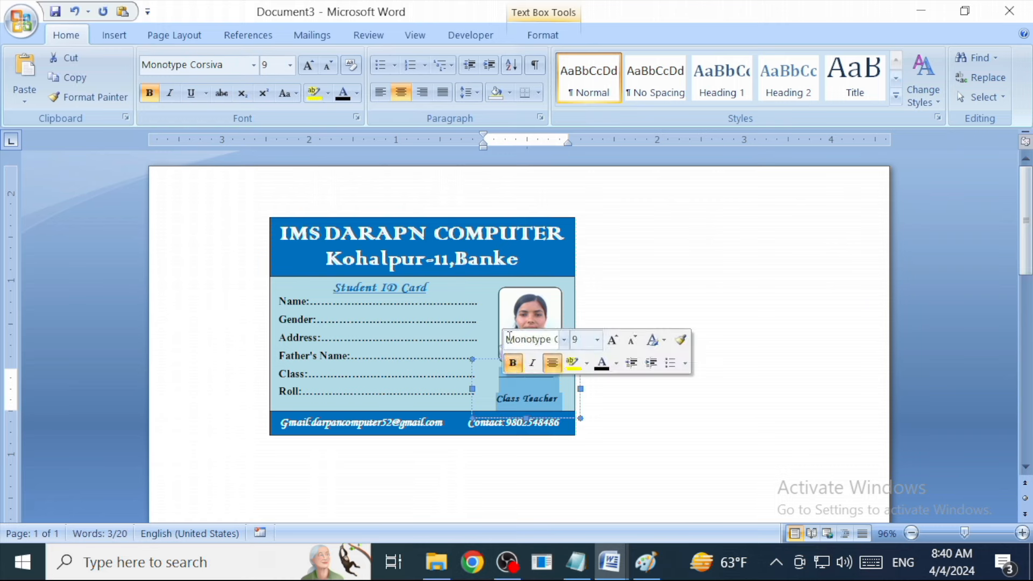
left_click(472, 102)
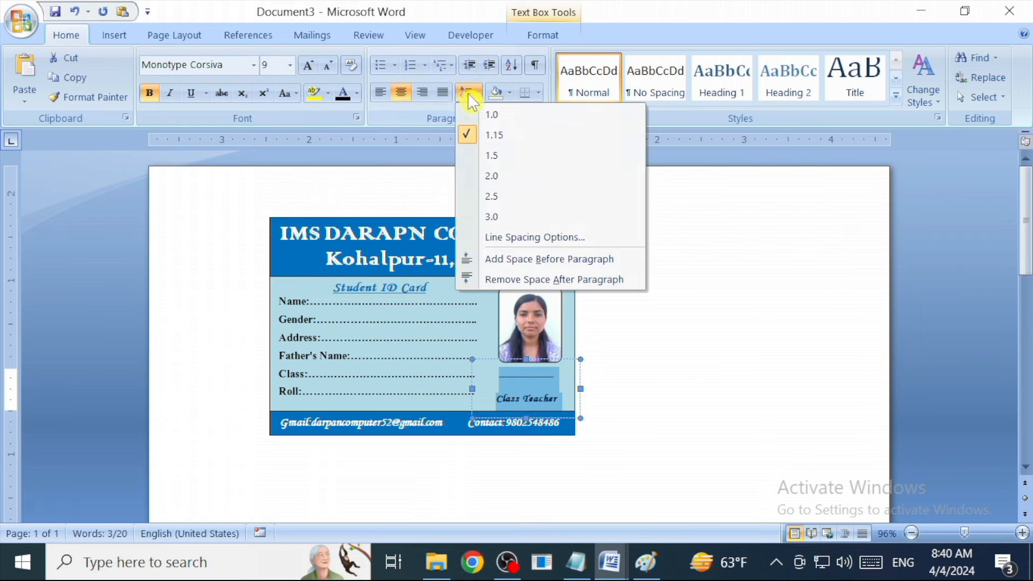
left_click(485, 279)
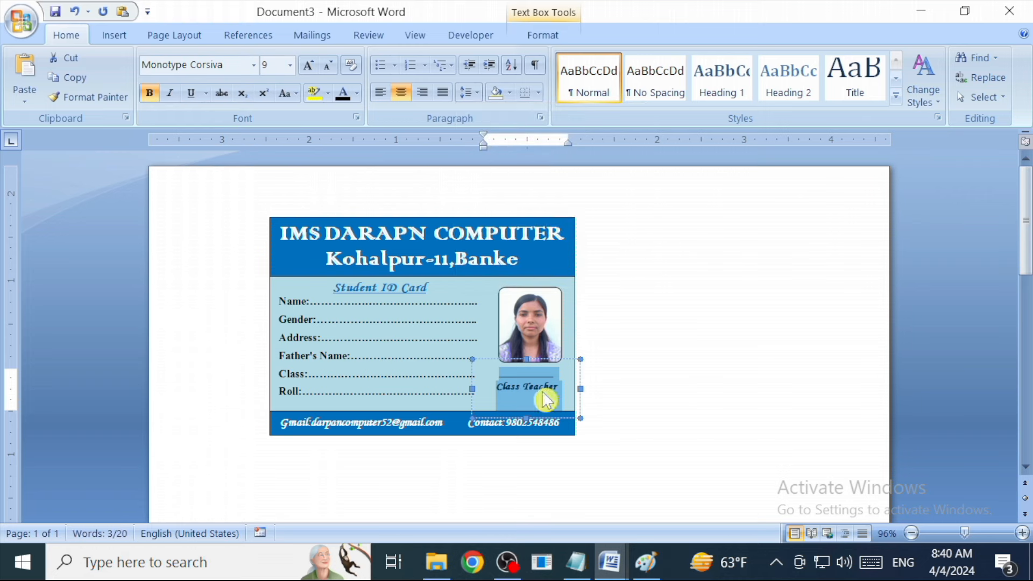
Nudge the signature box into place and lengthen the line with two more underscores.
left_click(547, 364)
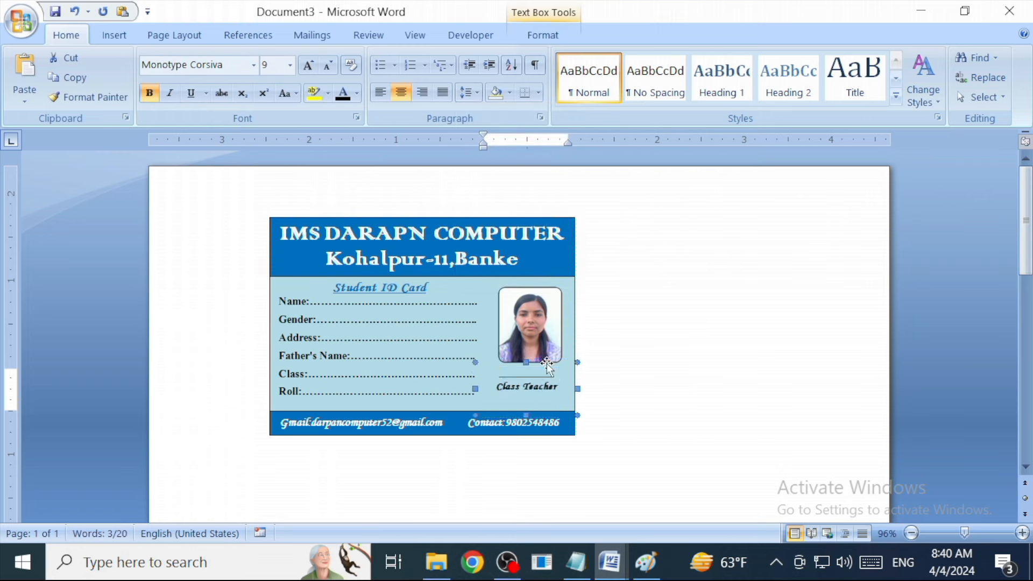
key("ctrl+Down")
key("ctrl+Down")
key("ctrl+Down")
key("ctrl+Right")
key("ctrl+Right")
key("ctrl+Right")
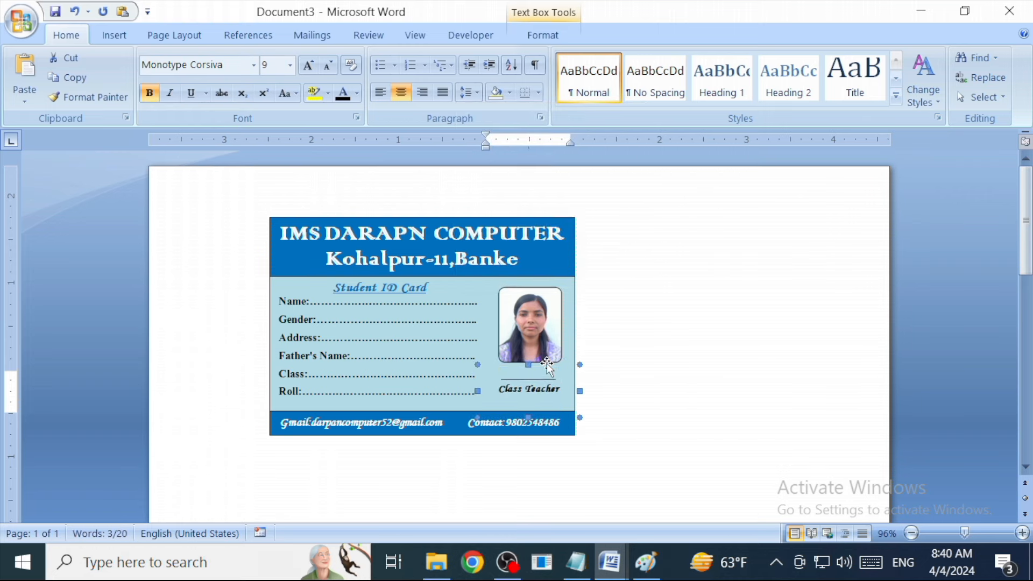
key("ctrl+Down")
key("ctrl+Down")
key("ctrl+Left")
left_click(554, 378)
type("__")
left_click(667, 344)
left_click(512, 222)
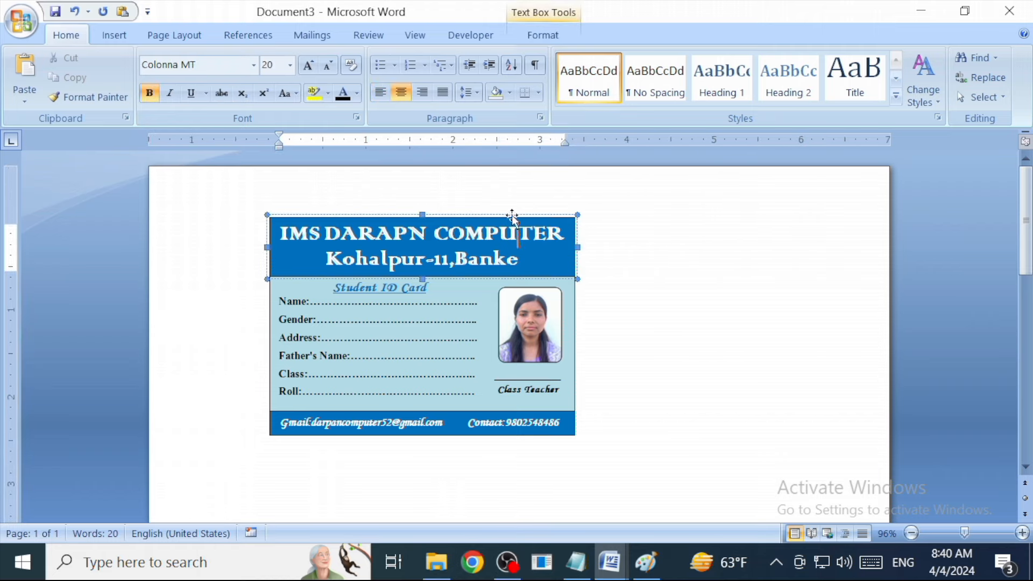
left_click_drag(510, 217, 692, 271)
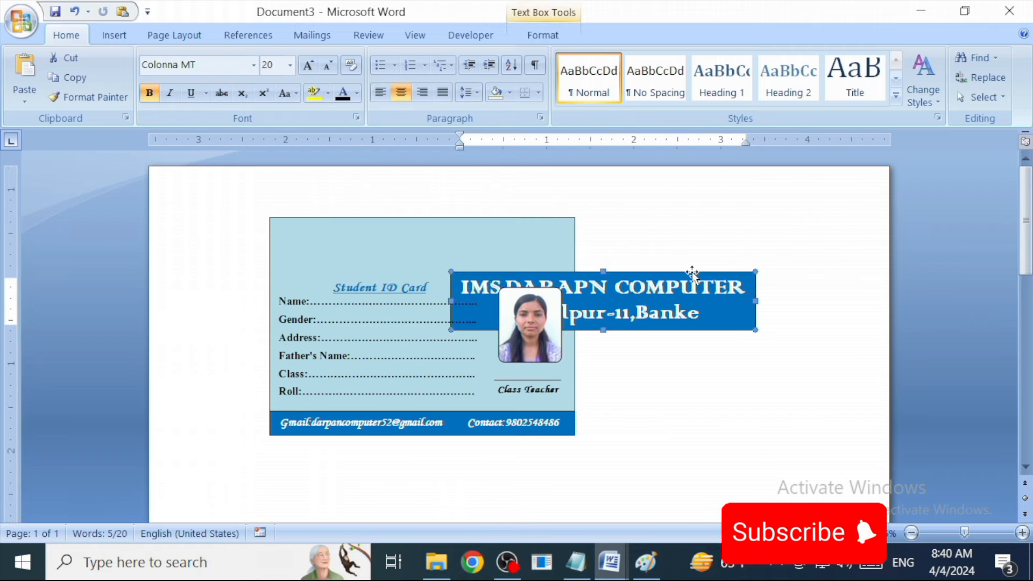
key("ctrl+z")
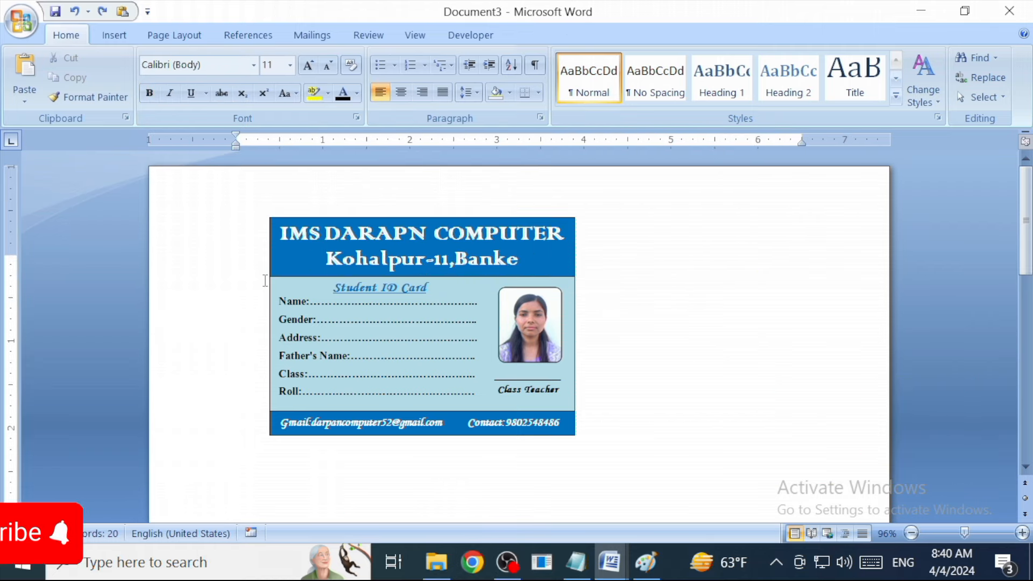
left_click(983, 97)
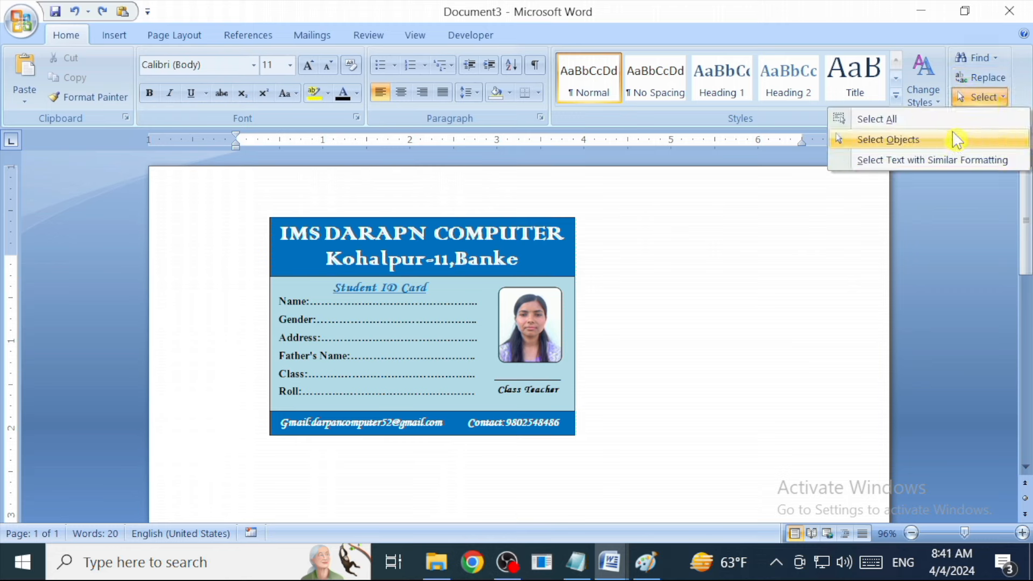
Select the header, body, photo, text boxes and footer together and group them.
left_click(888, 140)
mouse_move(184, 181)
left_mouse_down()
mouse_move(742, 495)
mouse_move(784, 507)
left_mouse_up()
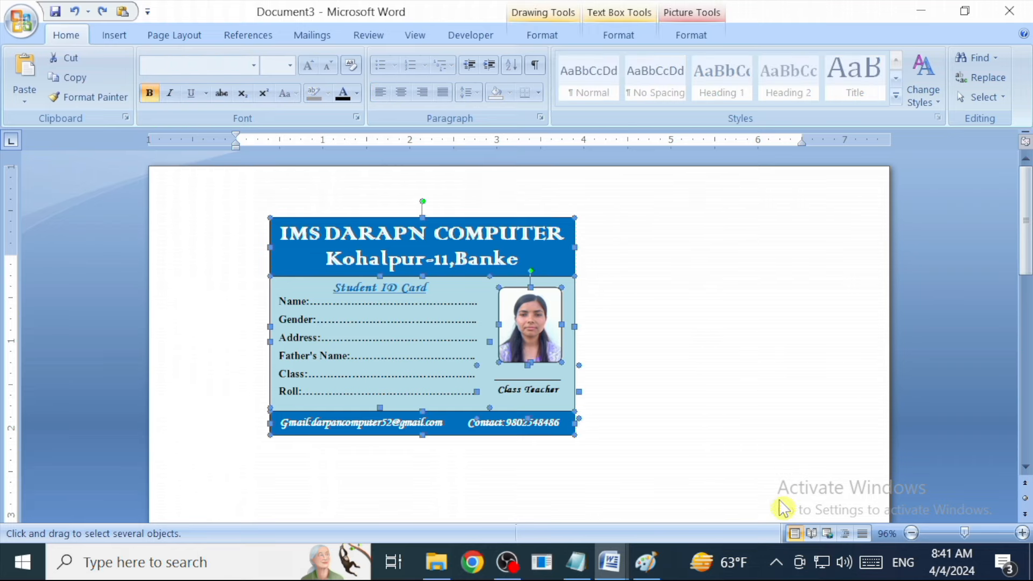
right_click(386, 251)
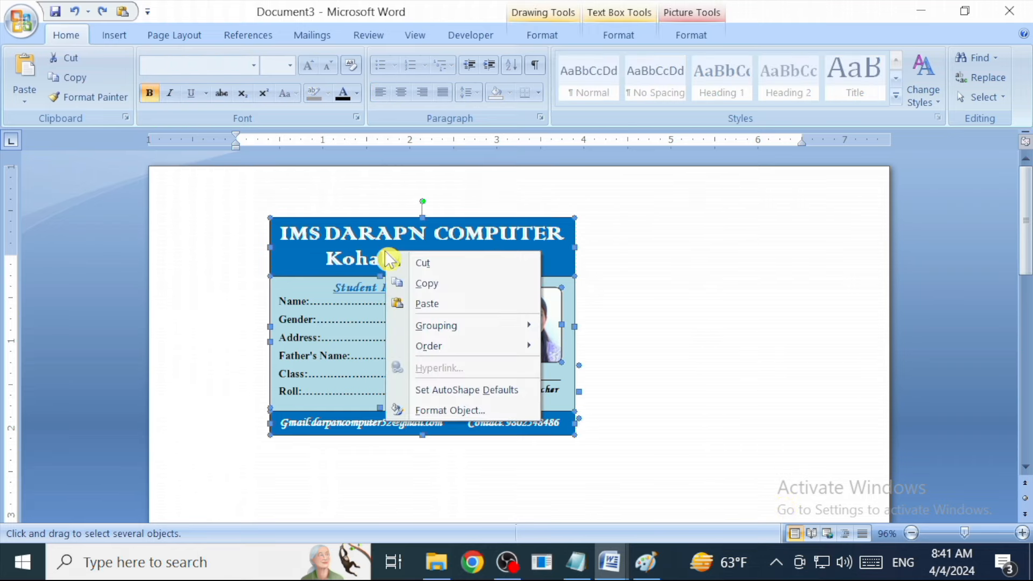
mouse_move(433, 338)
left_click(565, 326)
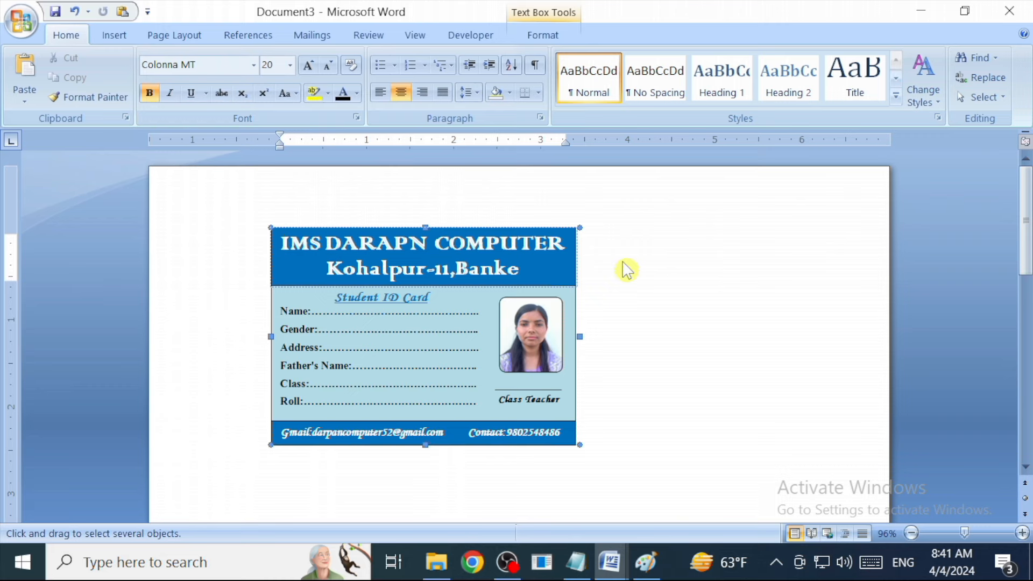